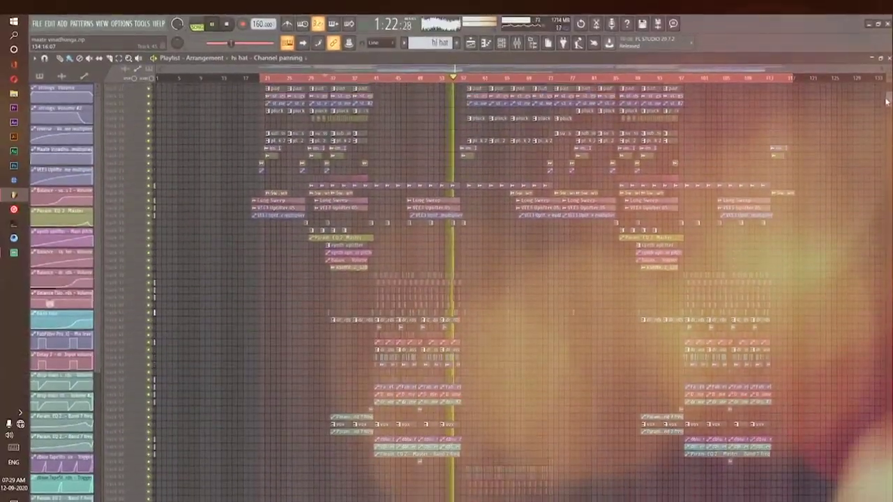
pyautogui.moveTo(886, 102); pyautogui.dragTo(884, 82)
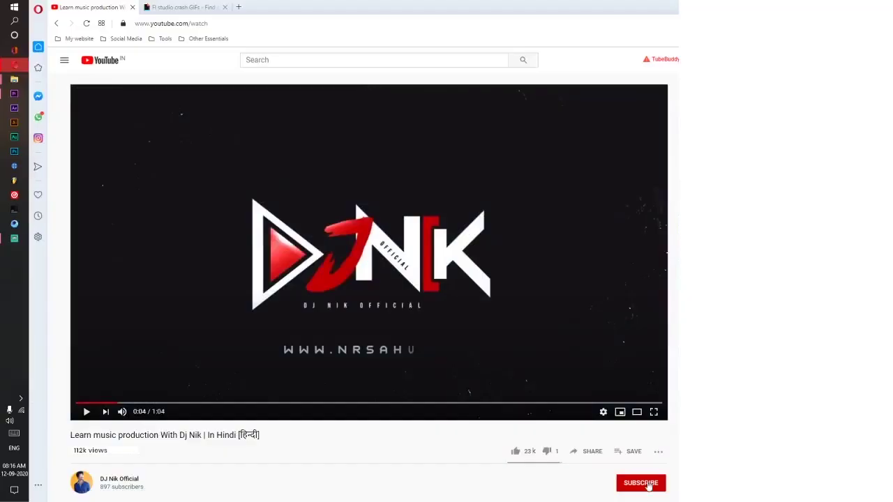
# Step: Subscribe to the DJ Nik Official channel, turn on all its notifications and like the video
pyautogui.click(639, 484)
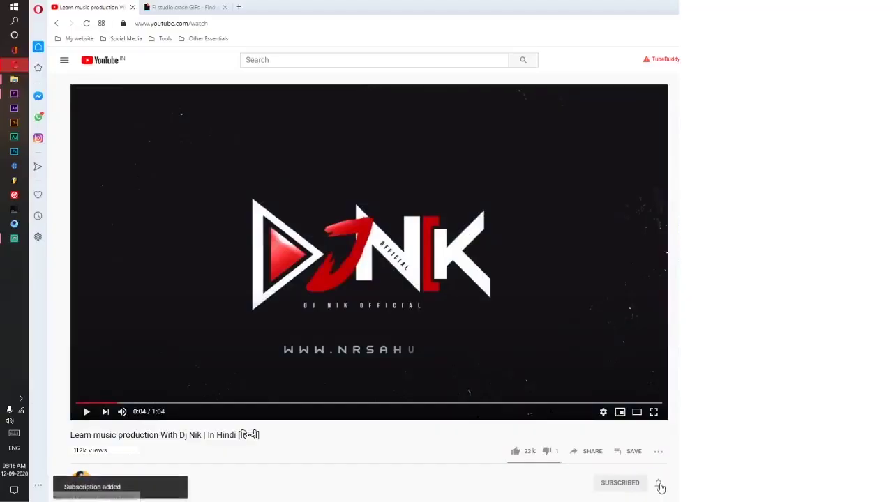
pyautogui.click(658, 483)
pyautogui.click(676, 429)
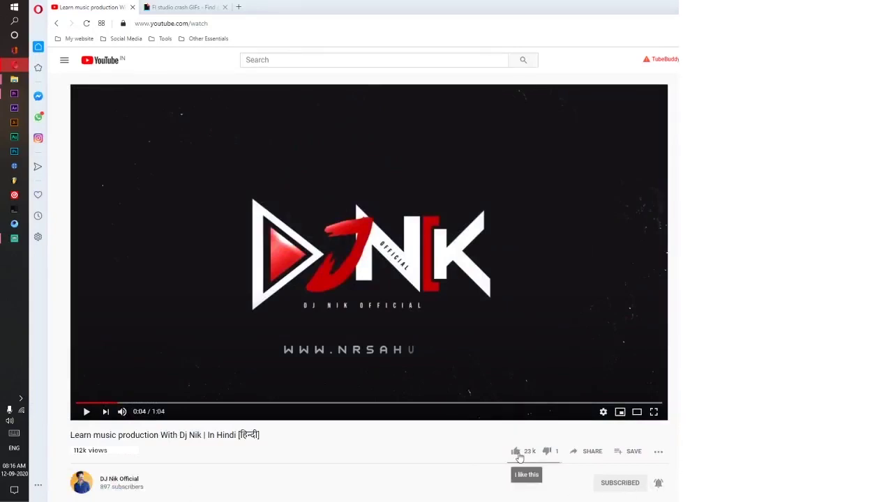
pyautogui.click(517, 454)
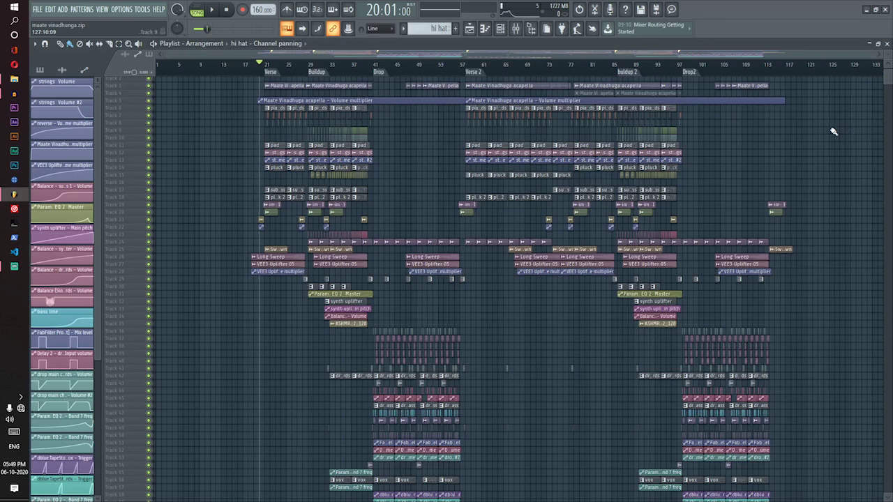
# Step: Open the first piano chords clip in the piano roll, fit its four bars in view and play the pattern
pyautogui.doubleClick(277, 110)
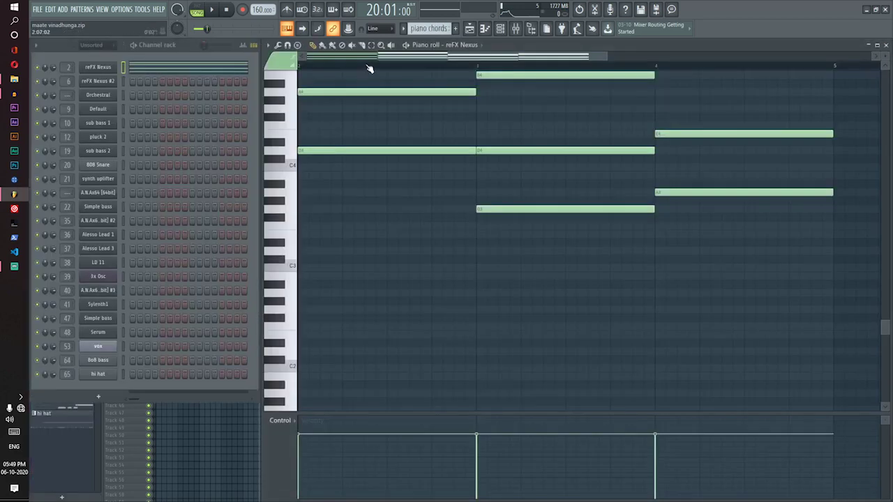
pyautogui.scroll(-3, 368, 69)
pyautogui.scroll(5, 656, 160)
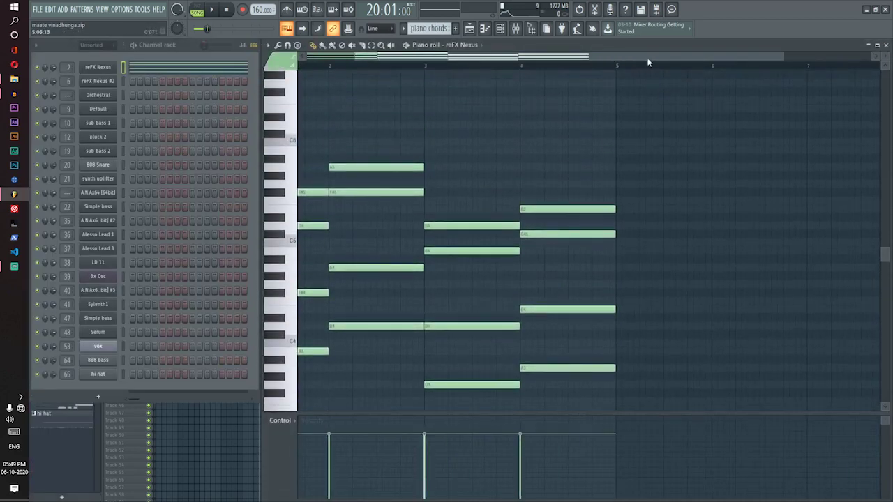
pyautogui.hscroll(-2, 648, 60)
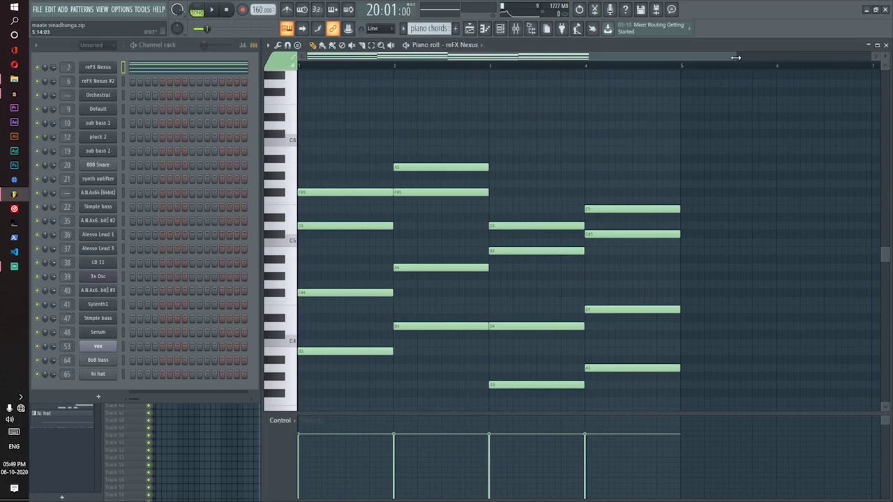
pyautogui.moveTo(735, 57); pyautogui.dragTo(642, 59)
pyautogui.scroll(-1, 637, 126)
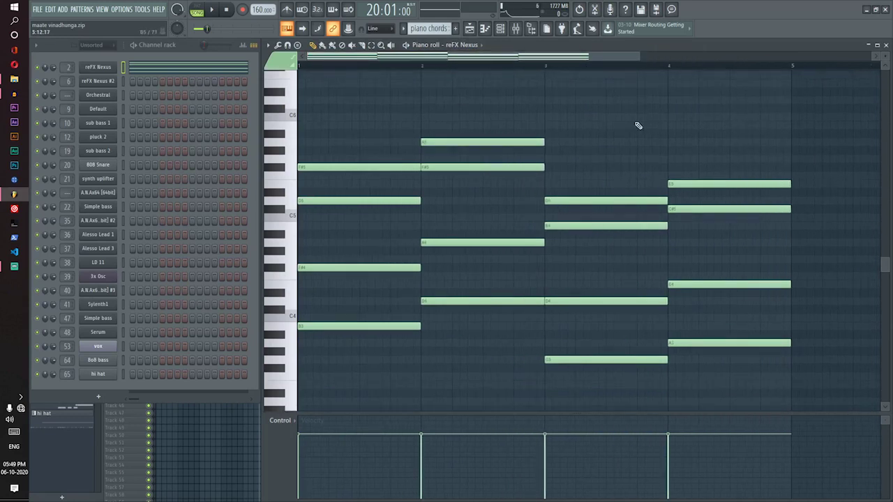
pyautogui.click(406, 46)
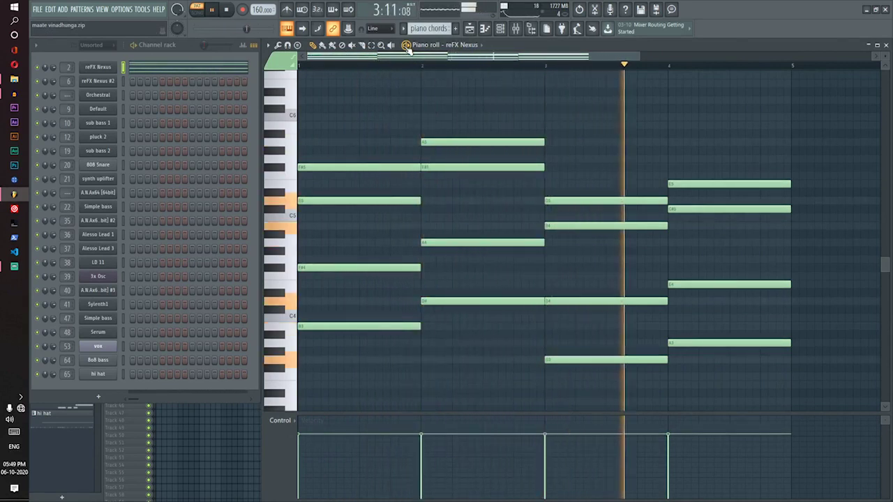
pyautogui.click(406, 45)
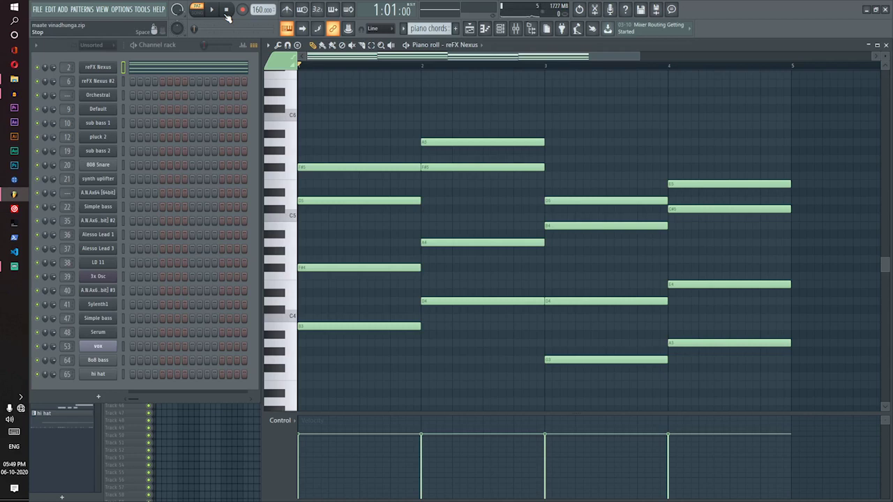
# Step: Return to the arrangement and play the song from bar 20, just before the Verse marker, while looking over all its tracks
pyautogui.press('F5')
pyautogui.press('F6')
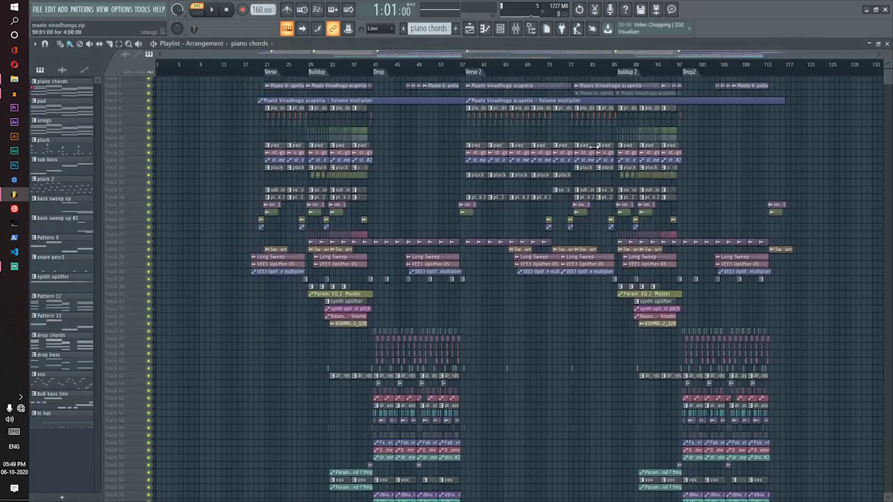
pyautogui.moveTo(888, 63); pyautogui.dragTo(887, 53)
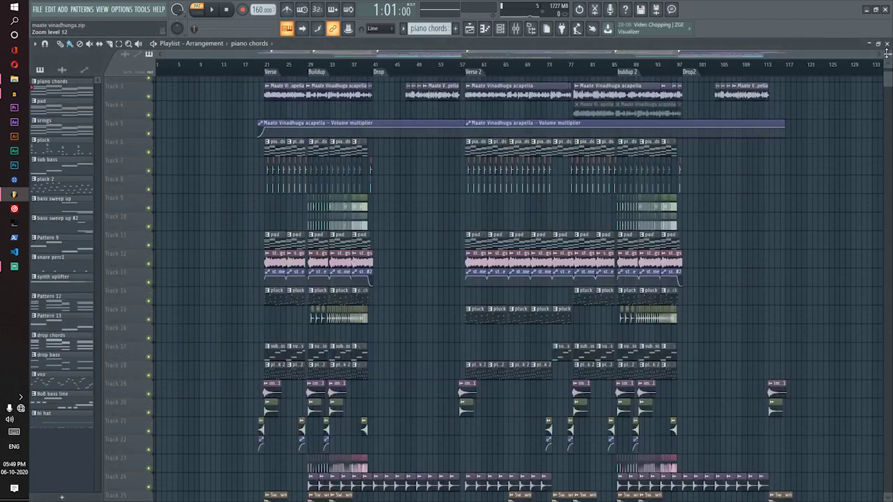
pyautogui.scroll(3, 263, 73)
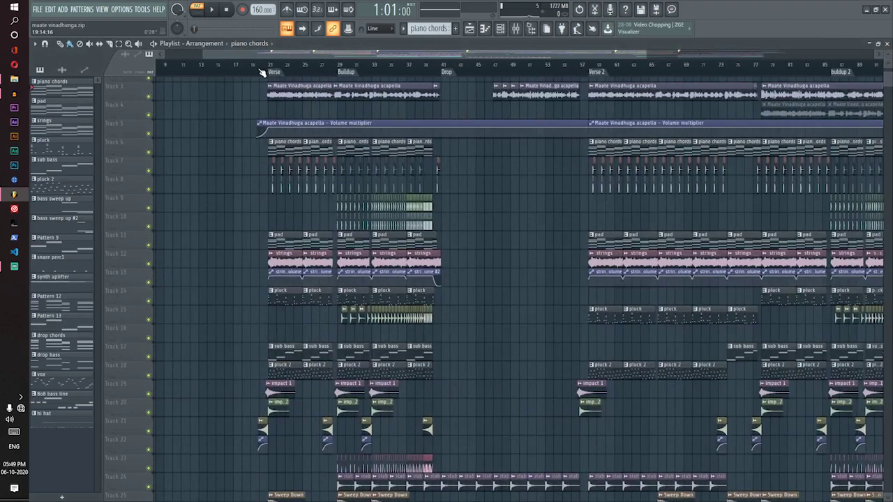
pyautogui.scroll(3, 263, 73)
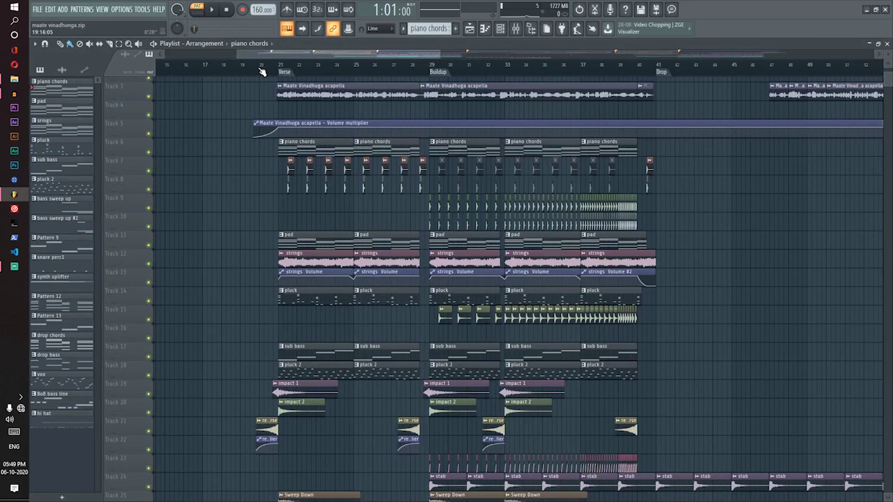
pyautogui.click(262, 73)
pyautogui.press('space')
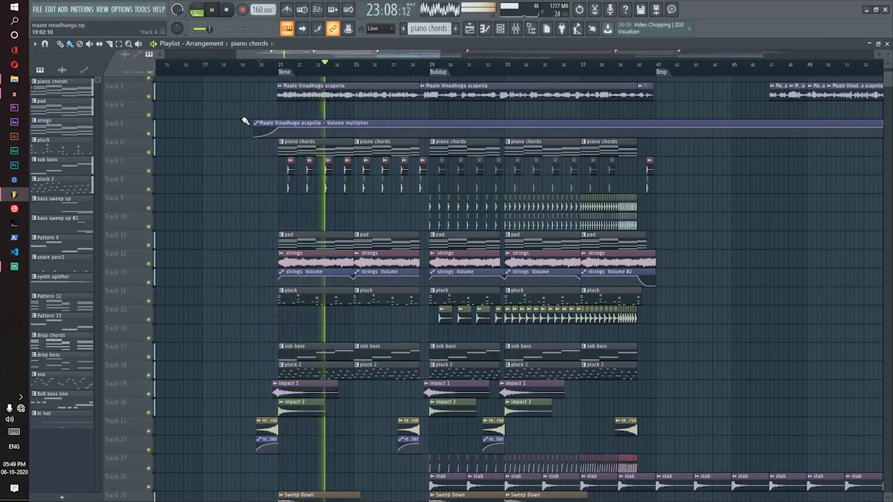
pyautogui.scroll(-8, 245, 121)
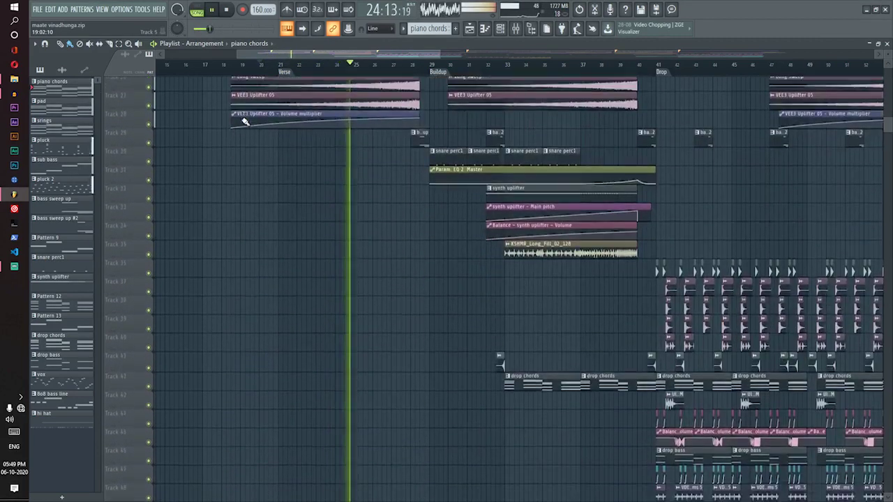
pyautogui.scroll(-4, 244, 122)
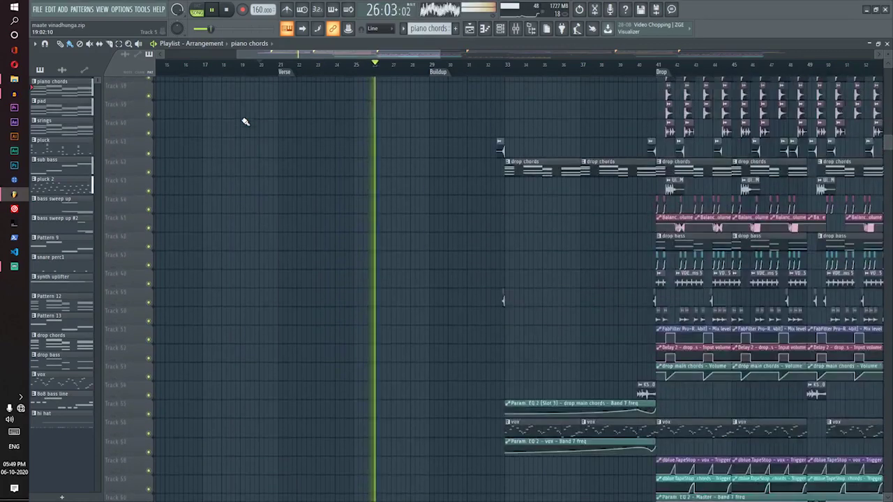
pyautogui.scroll(14, 245, 122)
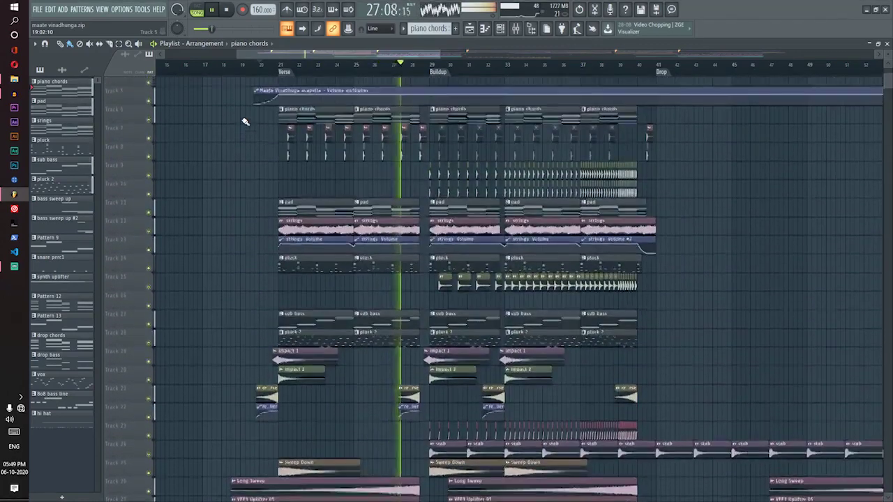
pyautogui.scroll(3, 244, 121)
pyautogui.press('space')
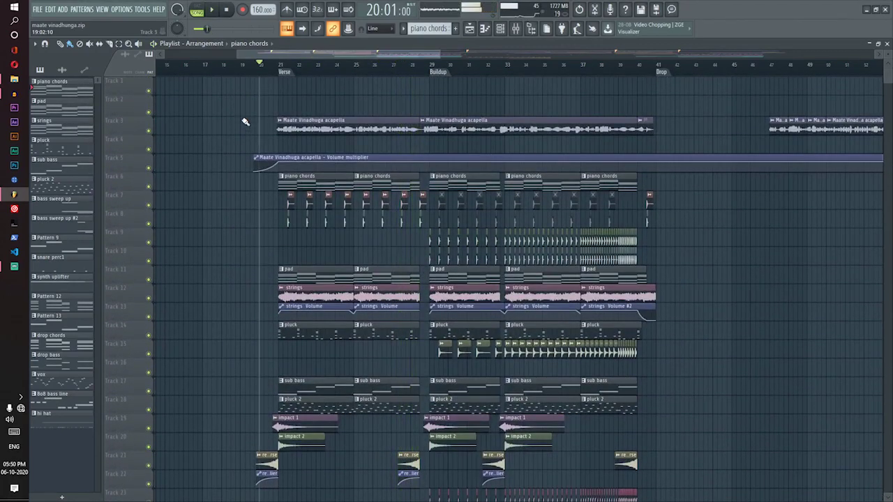
# Step: Solo the piano chords on track 6 and unmute the percussion clips on tracks 7 and 8
pyautogui.scroll(2, 281, 67)
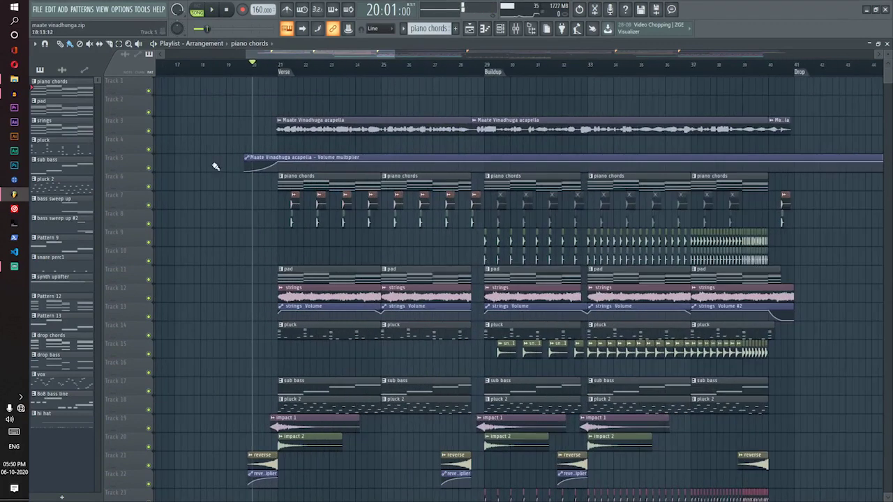
pyautogui.click(148, 131)
pyautogui.rightClick(148, 187)
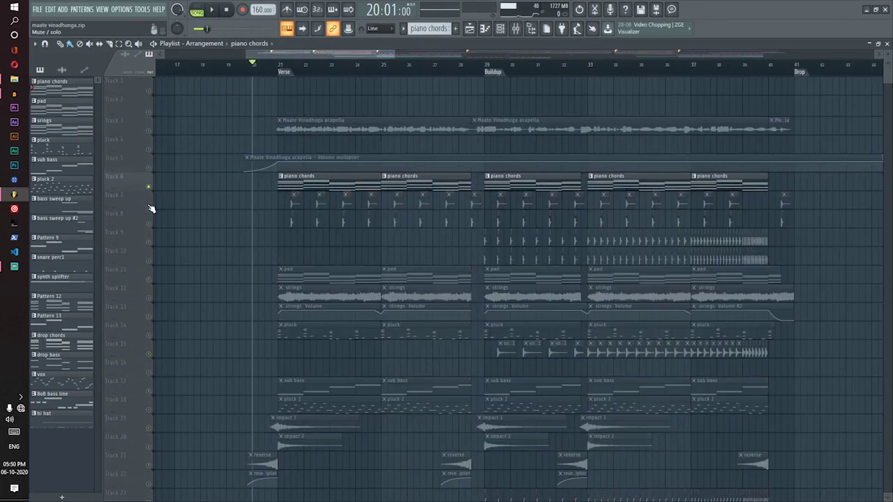
pyautogui.click(148, 205)
pyautogui.click(148, 224)
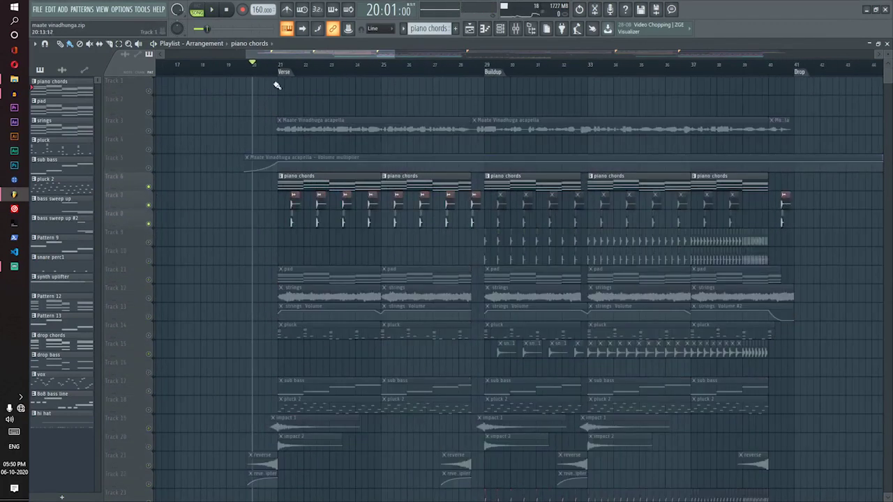
# Step: Play the piano chords and percussion from bar 21 at the Verse marker
pyautogui.scroll(2, 280, 68)
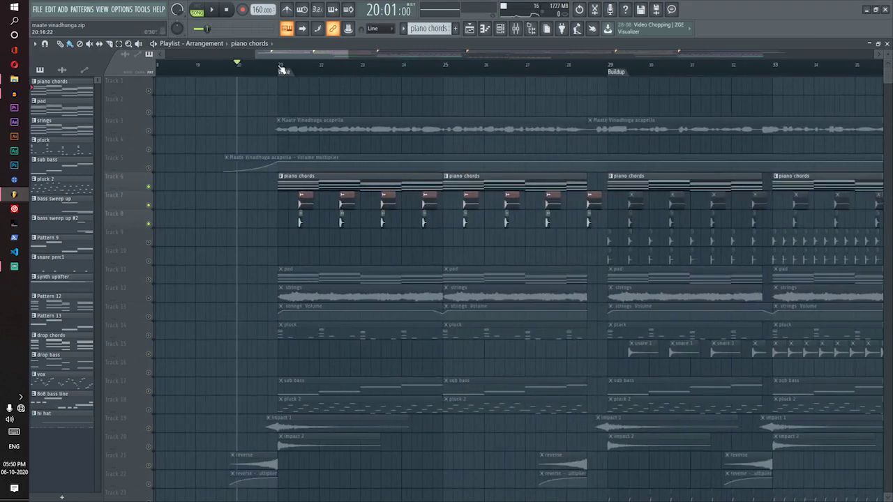
pyautogui.click(280, 68)
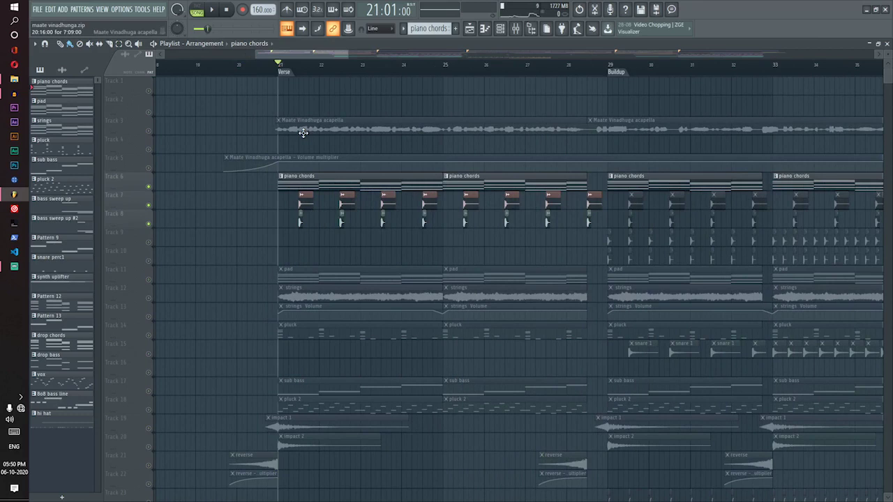
pyautogui.press('space')
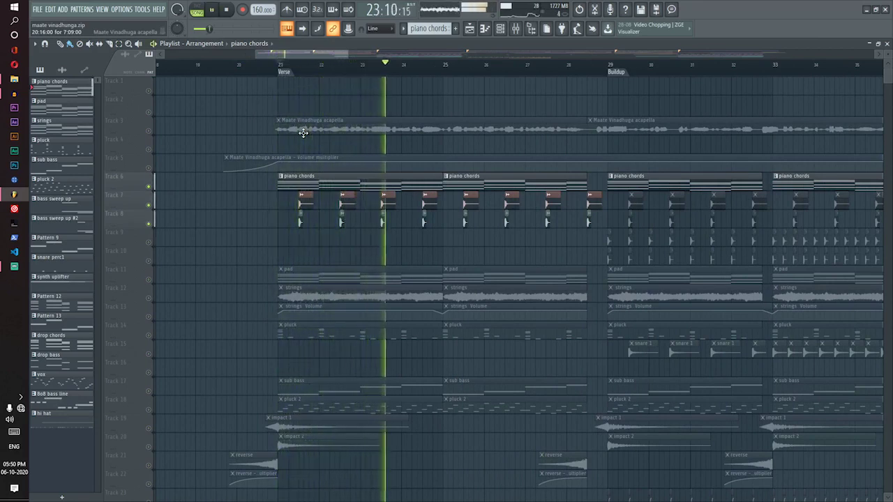
pyautogui.press('space')
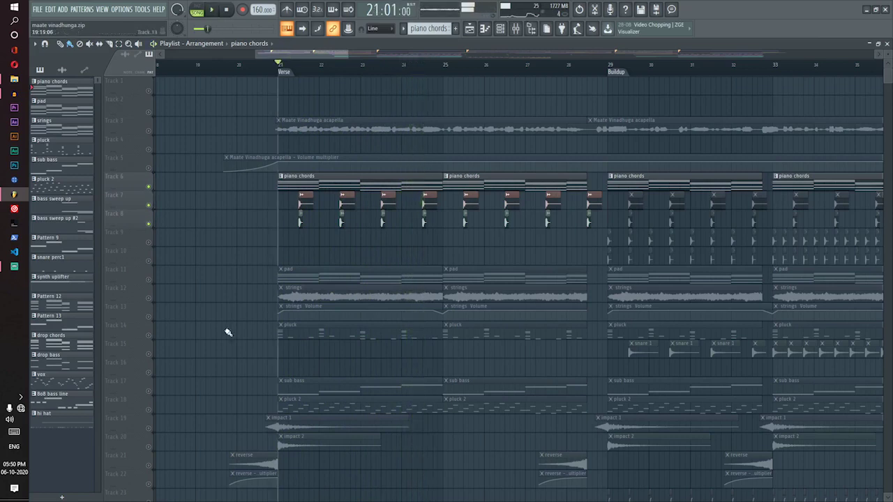
# Step: Unmute the pad, strings and strings volume tracks 11 to 13 and play them together with the piano chords
pyautogui.click(149, 281)
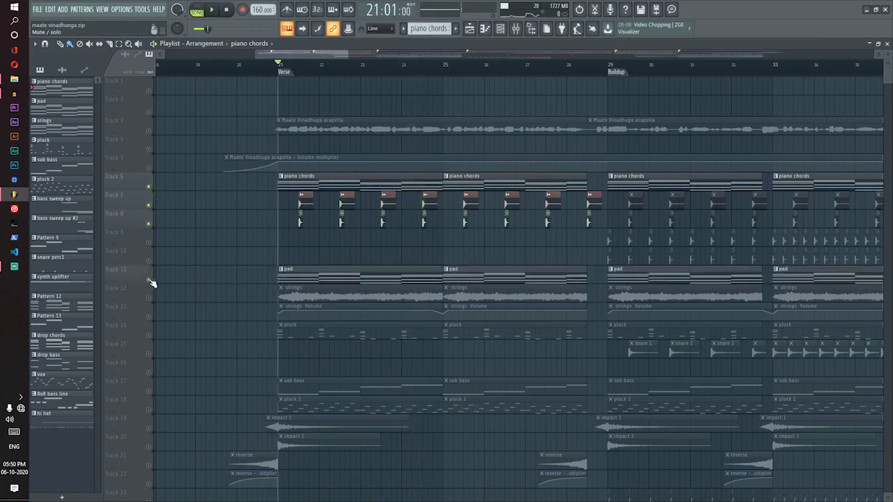
pyautogui.click(149, 298)
pyautogui.click(149, 316)
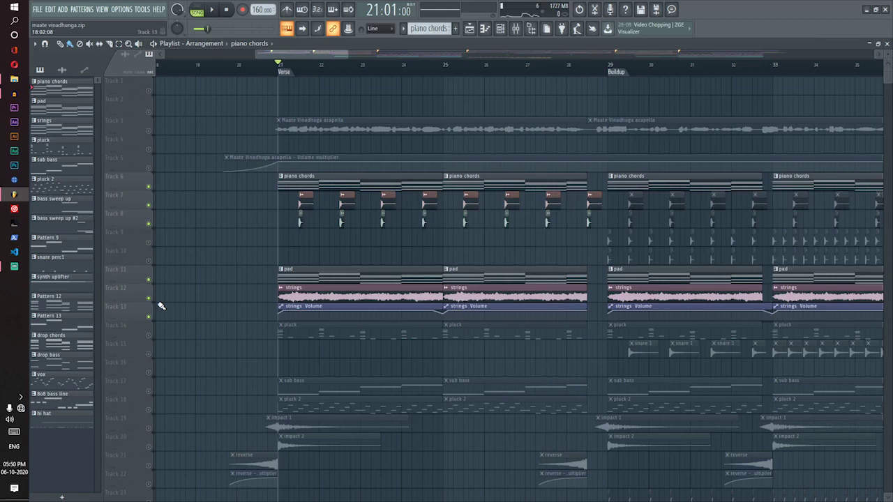
pyautogui.press('space')
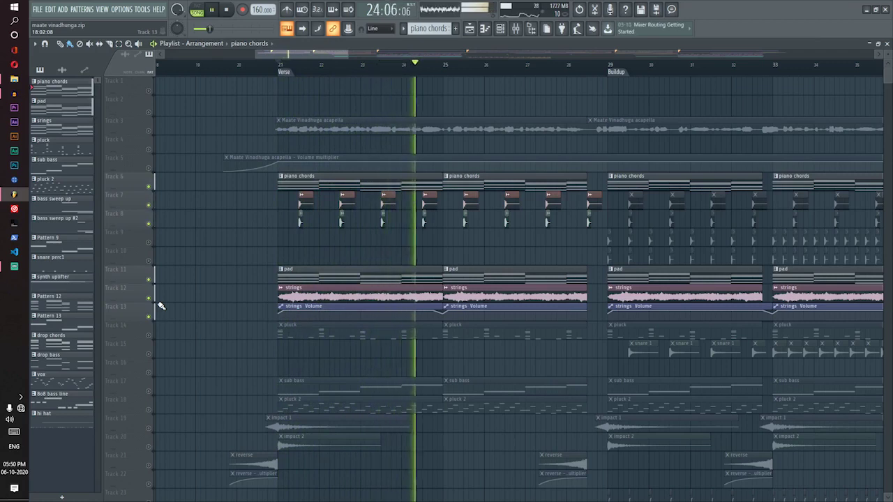
pyautogui.press('space')
# Step: Solo the pluck on track 14 and play it from the Verse marker
pyautogui.scroll(-3, 178, 292)
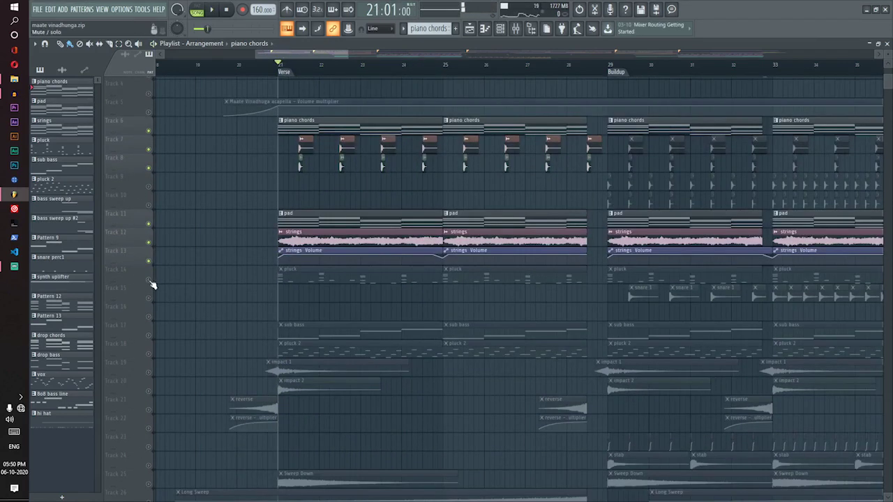
pyautogui.rightClick(150, 280)
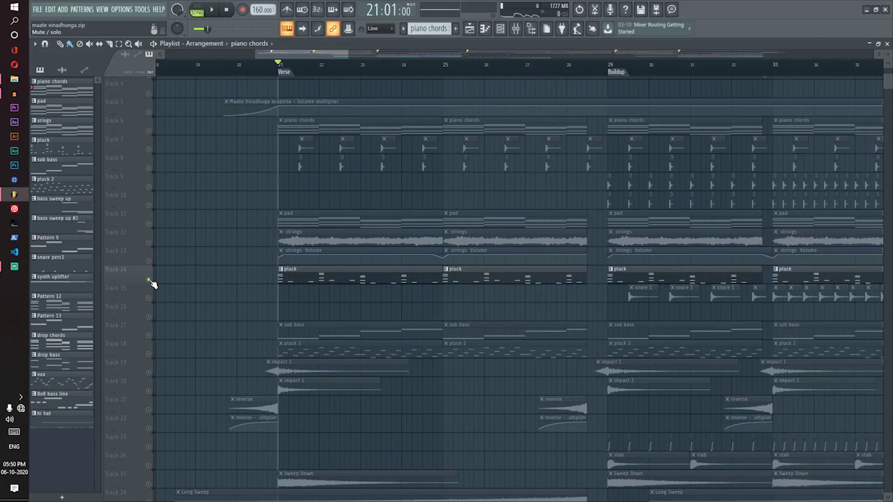
pyautogui.press('space')
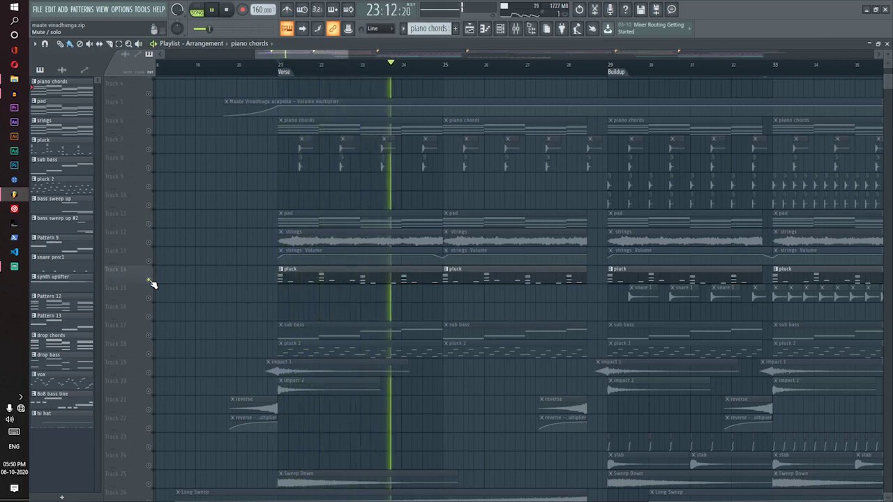
pyautogui.press('space')
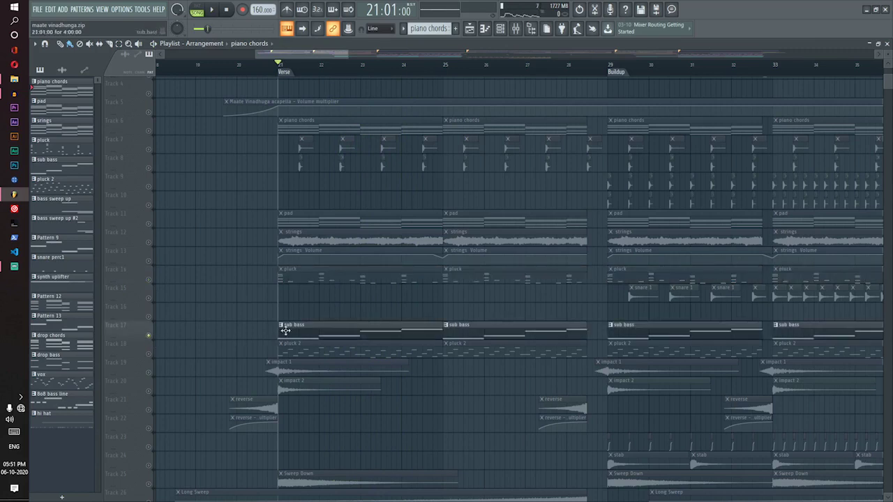
# Step: Examine the notes of the piano chords pattern in the piano roll and return to the arrangement
pyautogui.doubleClick(328, 123)
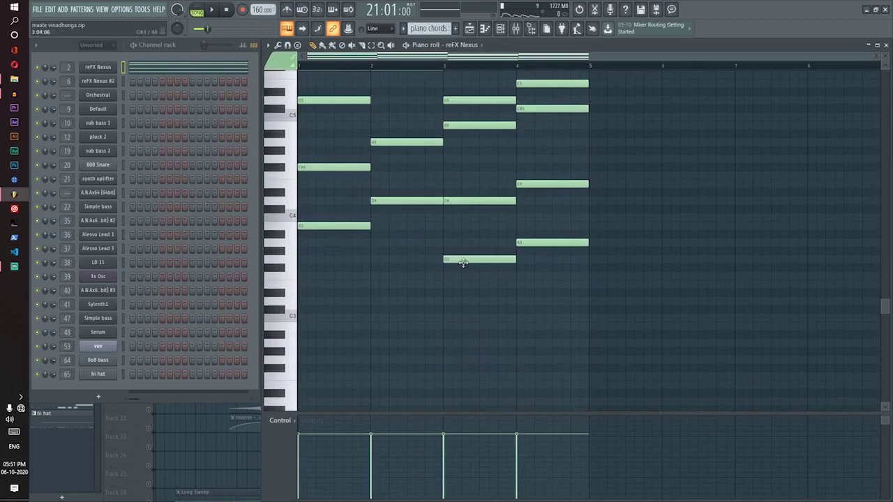
pyautogui.click(886, 45)
pyautogui.press('F6')
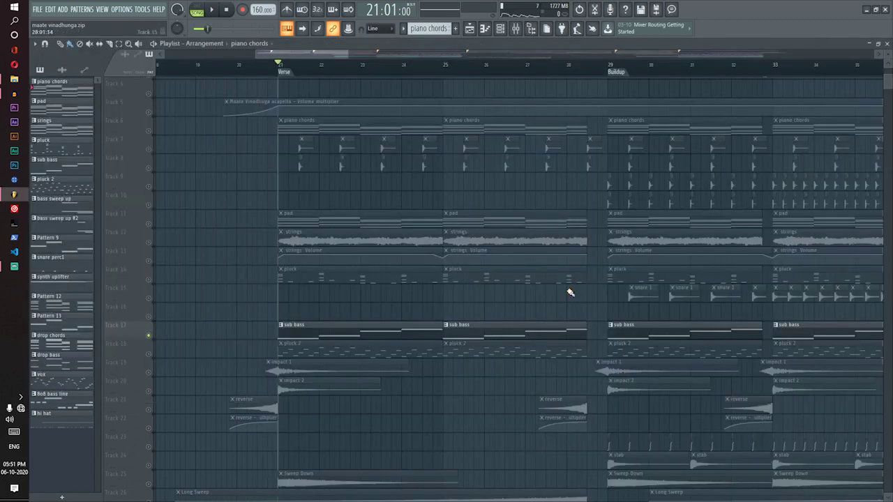
# Step: Solo the pluck 2 pattern on track 18 and play it from the Verse marker
pyautogui.rightClick(152, 354)
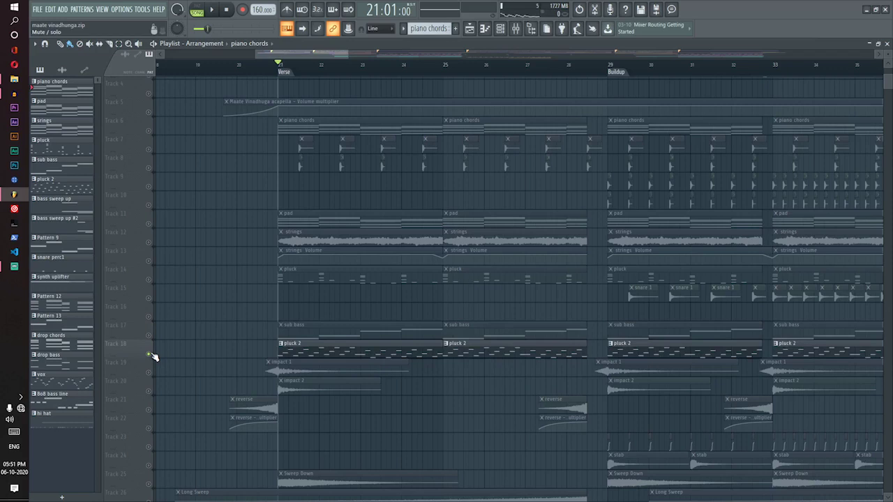
pyautogui.press('space')
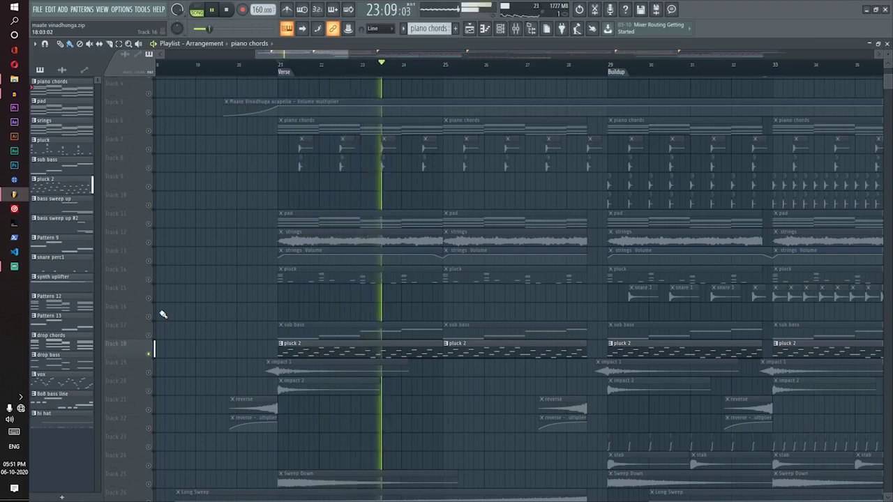
pyautogui.scroll(-5, 183, 329)
pyautogui.scroll(6, 183, 330)
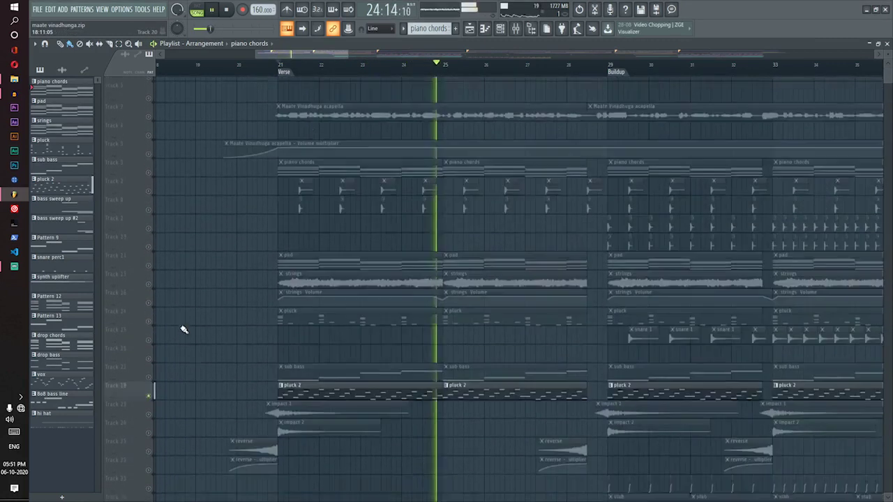
pyautogui.press('space')
# Step: Turn all playlist tracks back on and mute the Maate Vinadhuga acapella on track 3
pyautogui.scroll(-4, 184, 328)
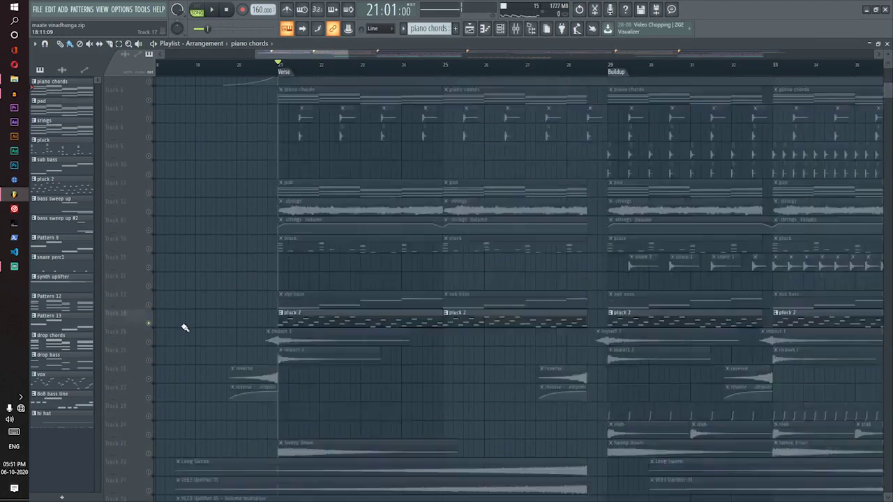
pyautogui.scroll(-6, 185, 328)
pyautogui.scroll(6, 185, 328)
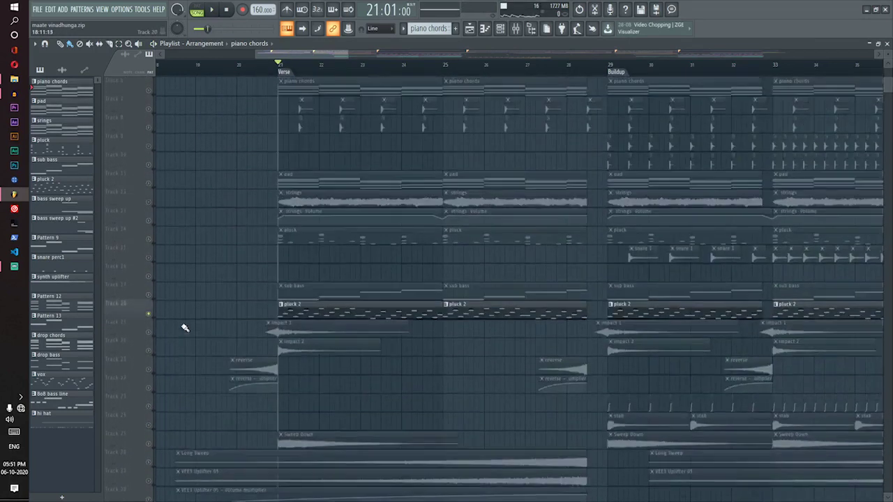
pyautogui.scroll(5, 185, 328)
pyautogui.click(149, 132)
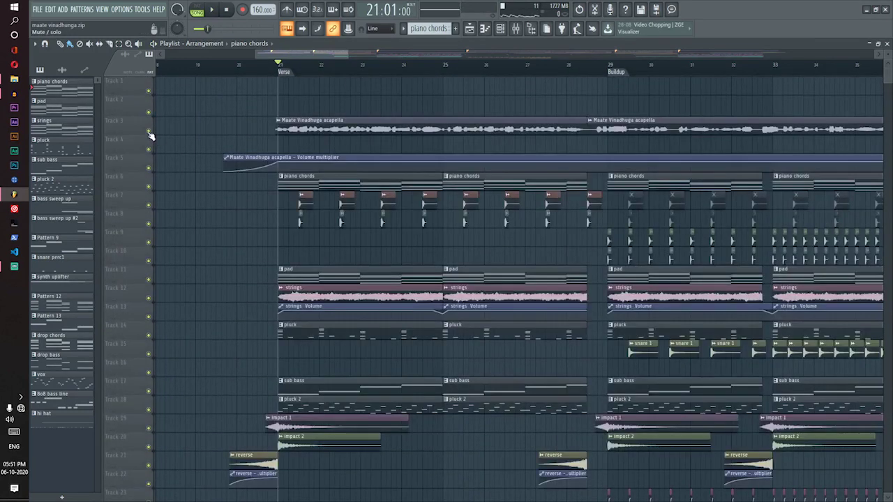
pyautogui.click(149, 132)
# Step: Play the whole verse arrangement without the acapella, starting just before the Verse marker
pyautogui.click(234, 75)
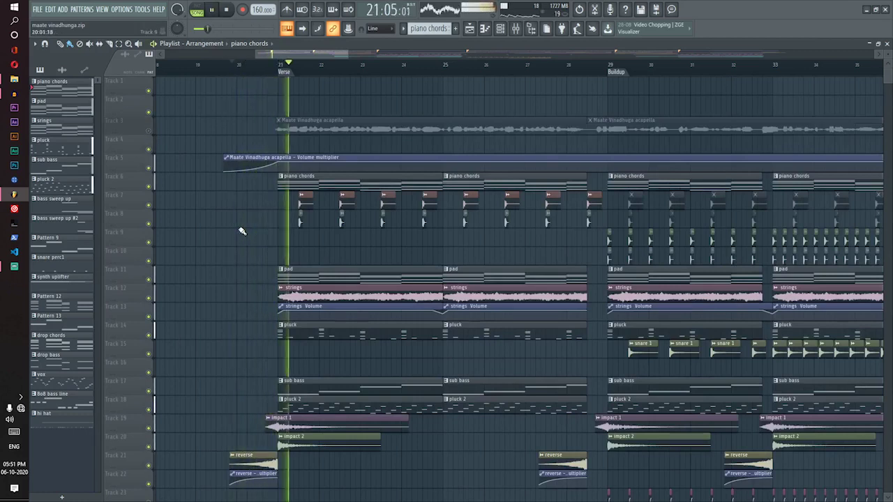
pyautogui.keyDown('ctrl'); pyautogui.scroll(-3, 385, 259); pyautogui.keyUp('ctrl')
pyautogui.scroll(-10, 385, 259)
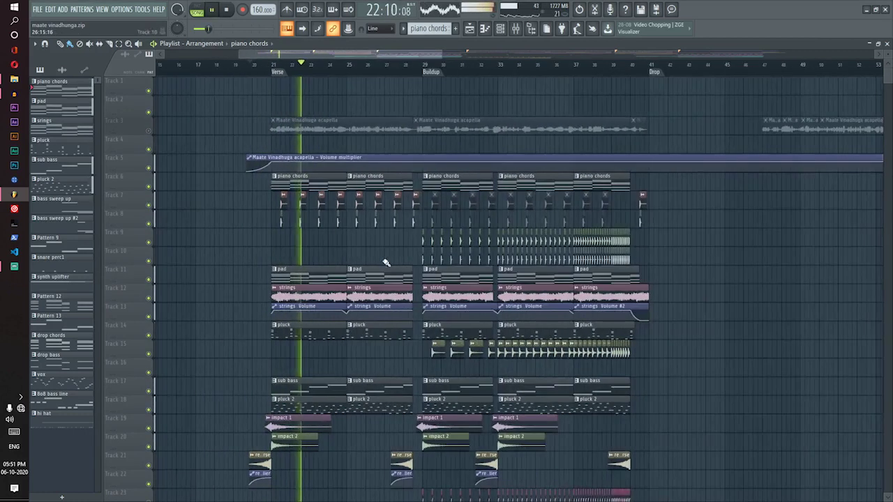
pyautogui.scroll(7, 338, 242)
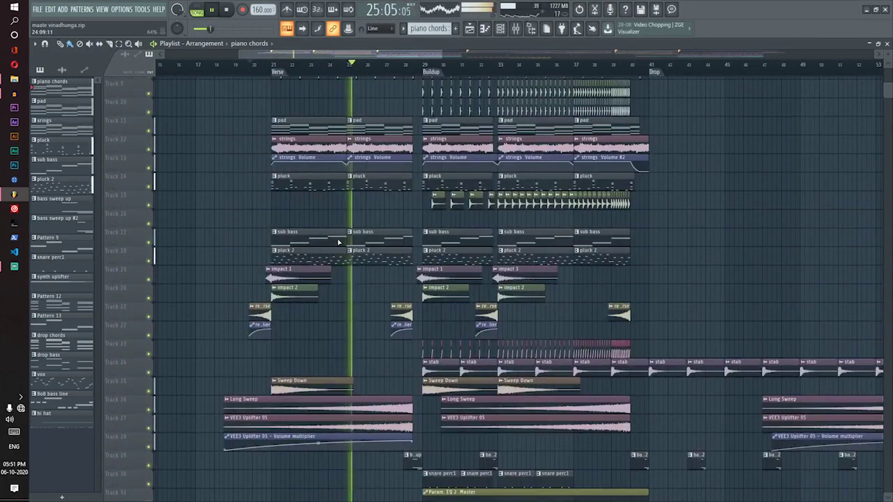
pyautogui.scroll(2, 338, 242)
pyautogui.scroll(2, 338, 242)
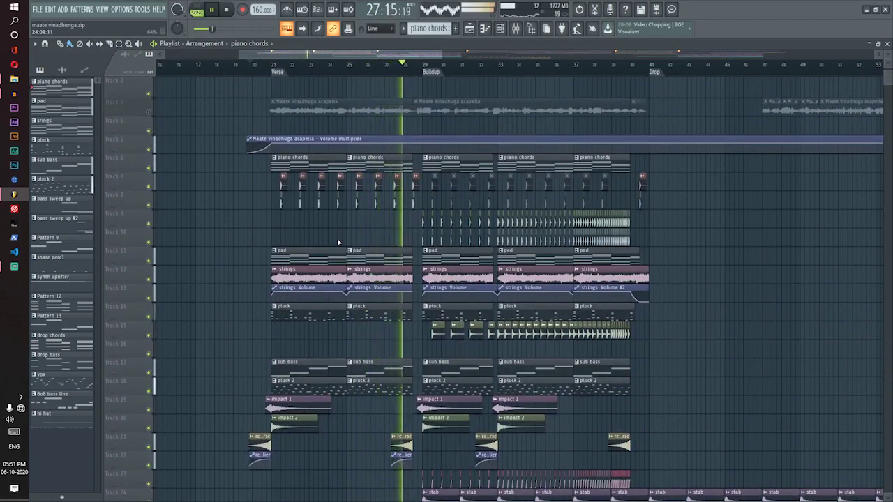
pyautogui.press('space')
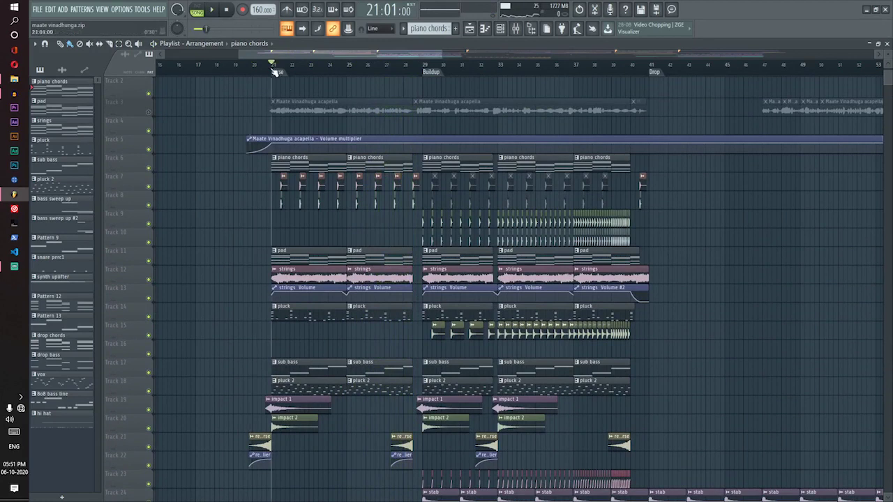
# Step: Unmute the acapella on track 3 and set the playback position to the Buildup marker at bar 29
pyautogui.click(150, 113)
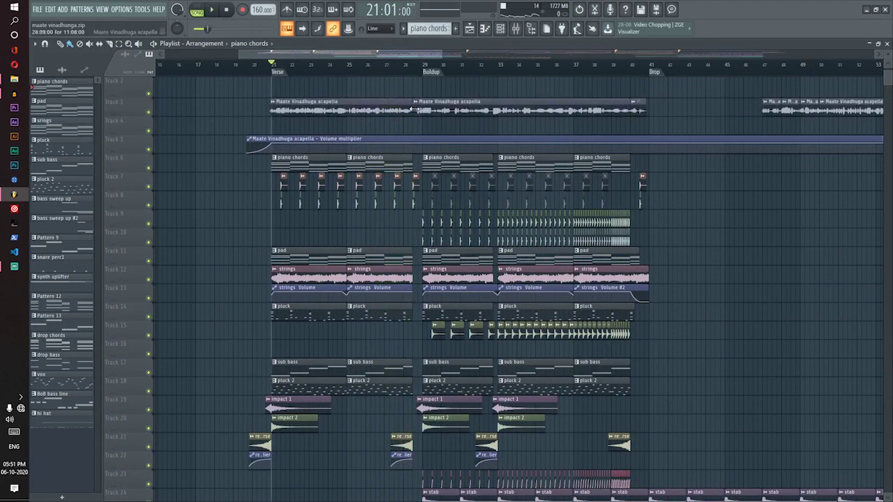
pyautogui.scroll(3, 423, 67)
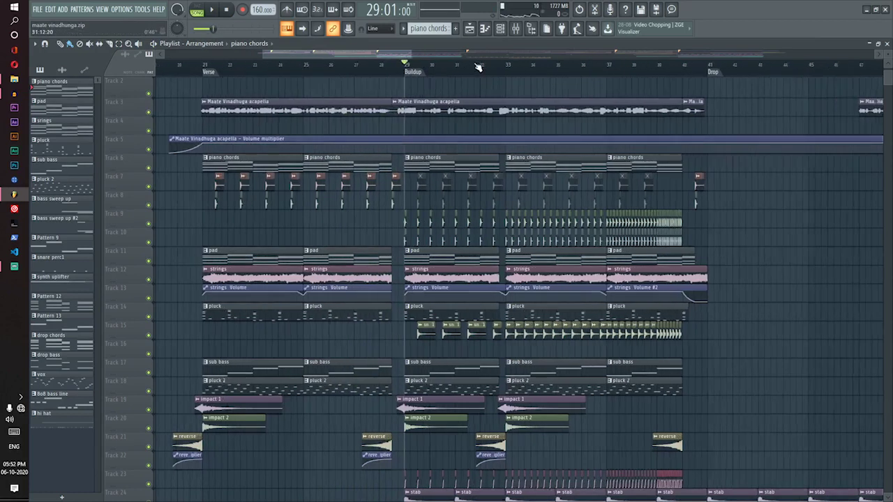
pyautogui.moveTo(383, 55); pyautogui.dragTo(393, 56)
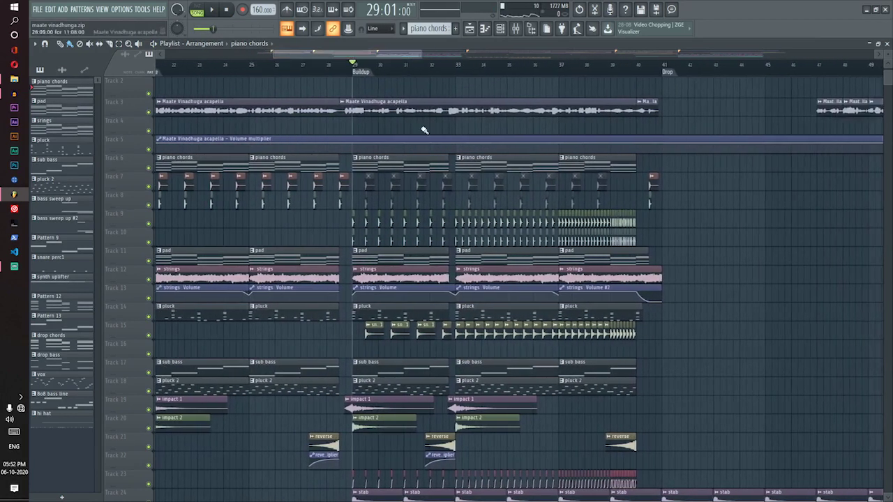
pyautogui.scroll(-5, 426, 132)
pyautogui.scroll(3, 405, 188)
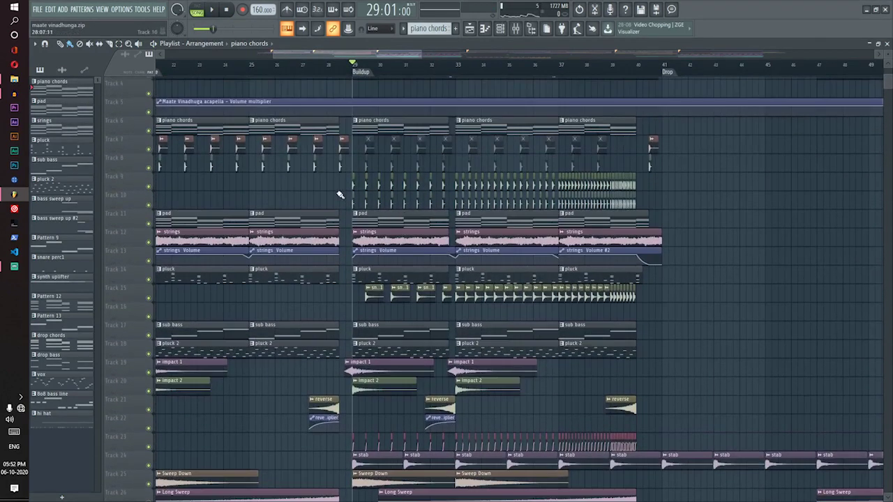
# Step: Solo the buildup percussion on tracks 9 and 10 and play it from bar 29, skipping ahead through the section
pyautogui.rightClick(150, 188)
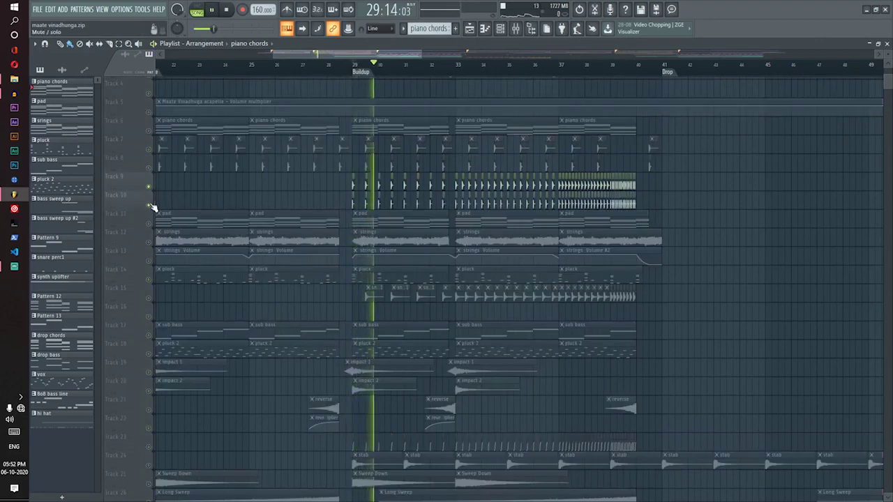
pyautogui.click(459, 68)
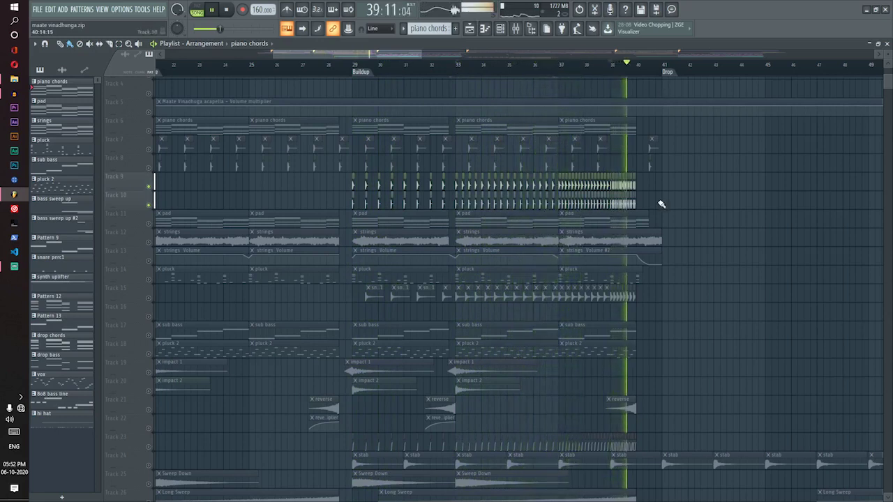
pyautogui.press('space')
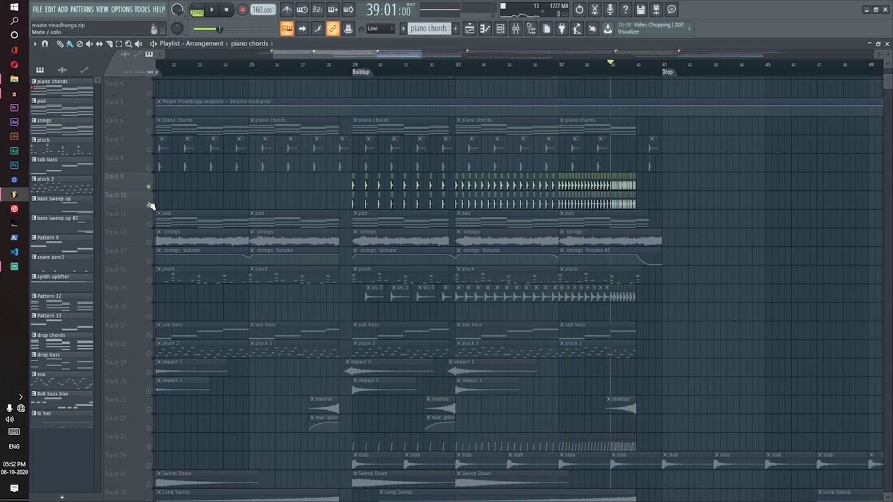
# Step: Solo the KSHMR_Long_Fill_02_128 clip on track 35 and play it from bar 33
pyautogui.scroll(-10, 217, 223)
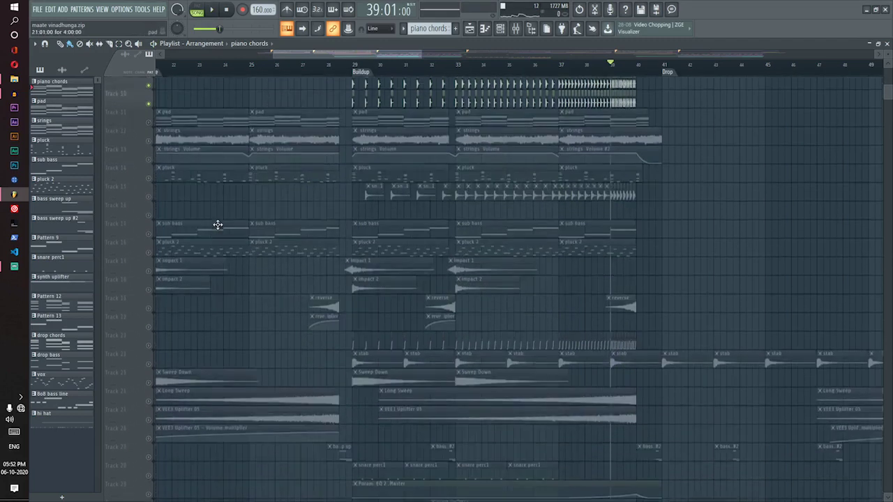
pyautogui.scroll(-4, 217, 222)
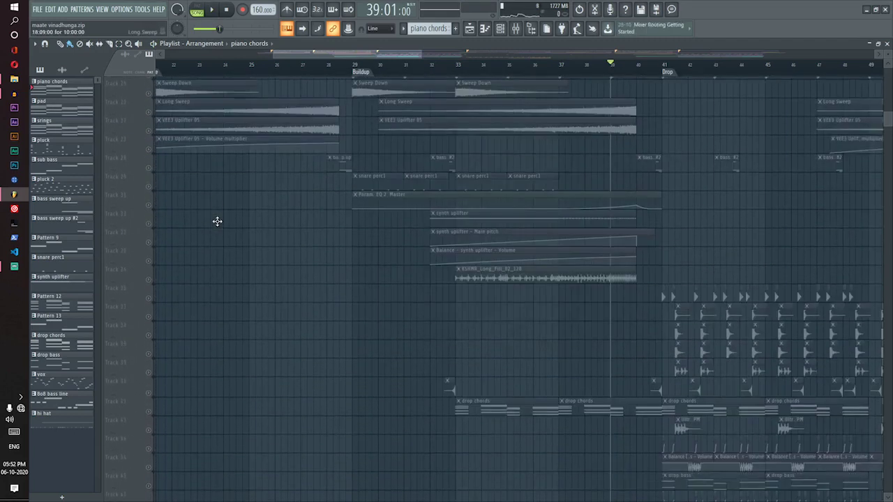
pyautogui.click(143, 277)
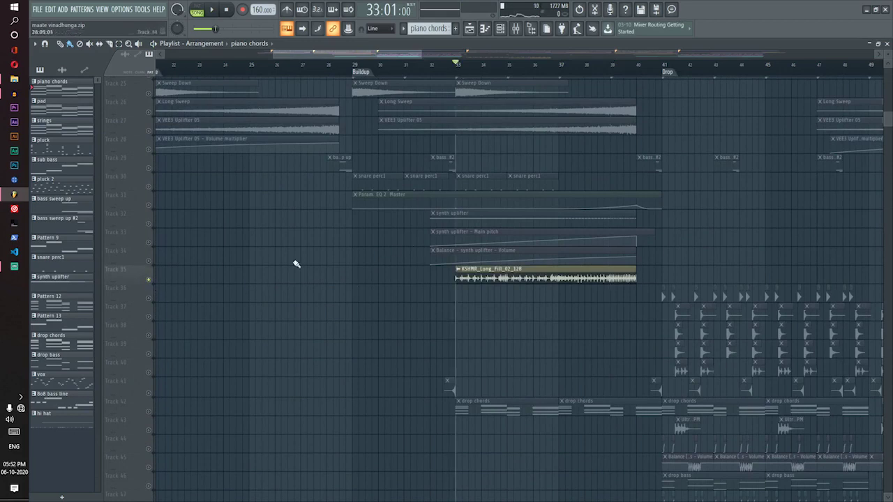
pyautogui.press('space')
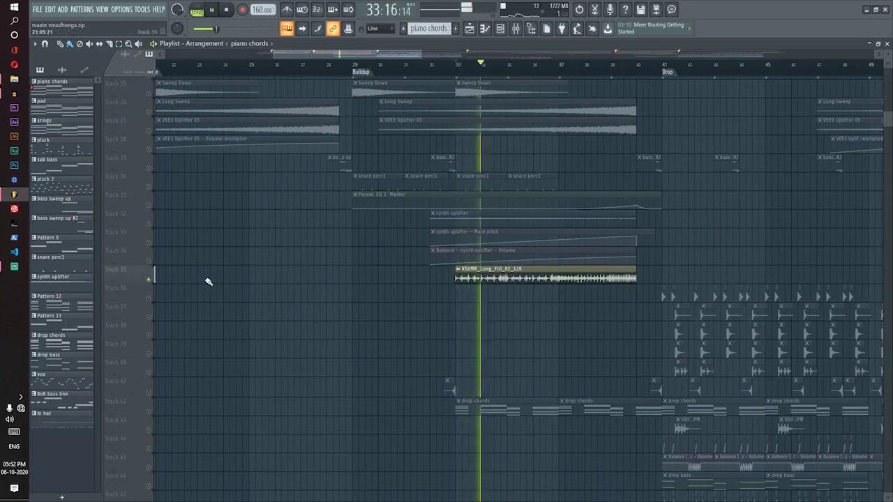
pyautogui.scroll(2, 280, 268)
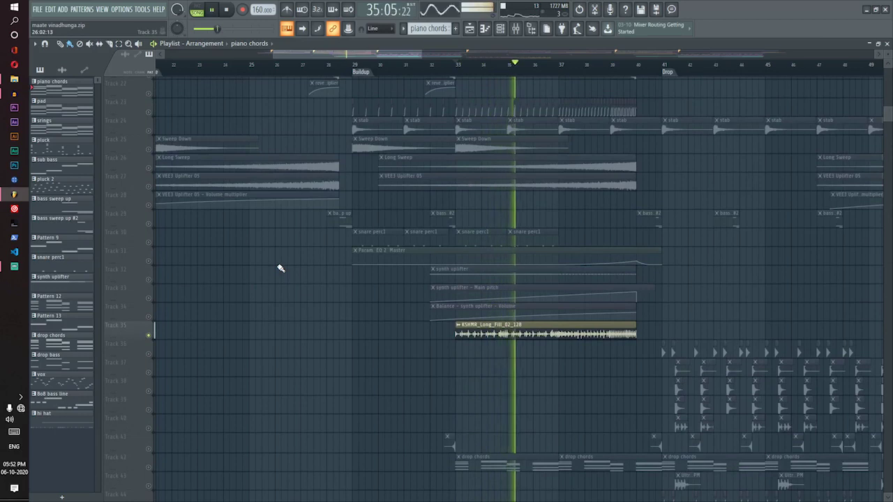
pyautogui.scroll(-5, 286, 275)
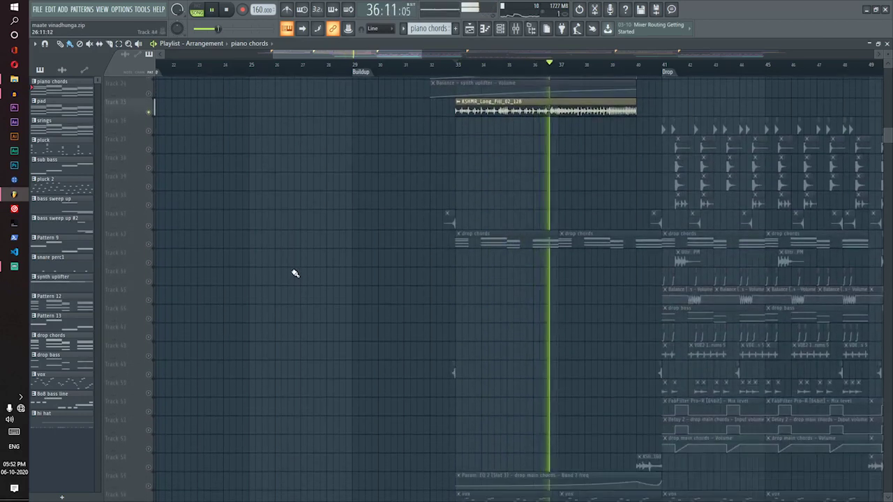
pyautogui.scroll(2, 294, 273)
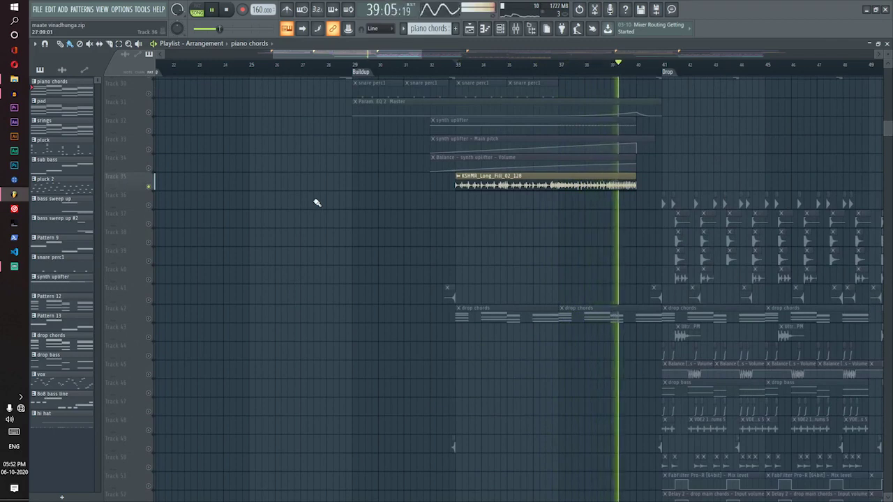
pyautogui.press('space')
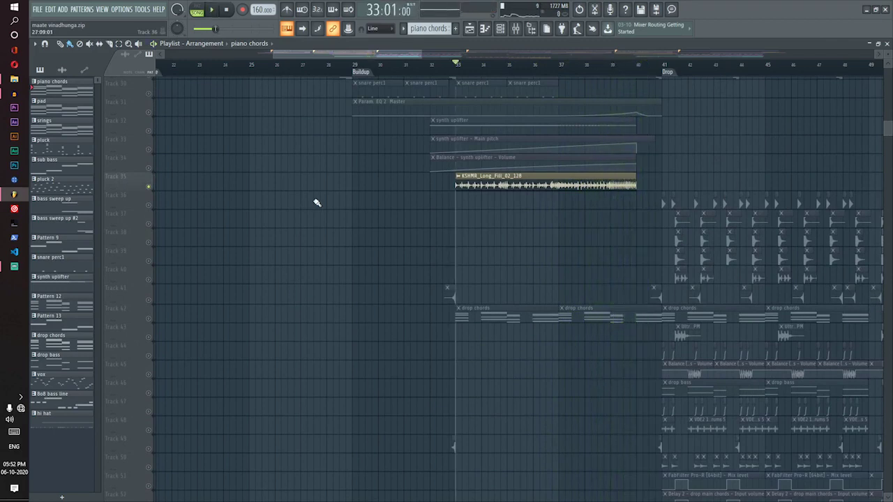
# Step: Solo the synth uplifter on track 32 with its main pitch and volume automations on tracks 33 and 34, and play them
pyautogui.rightClick(149, 132)
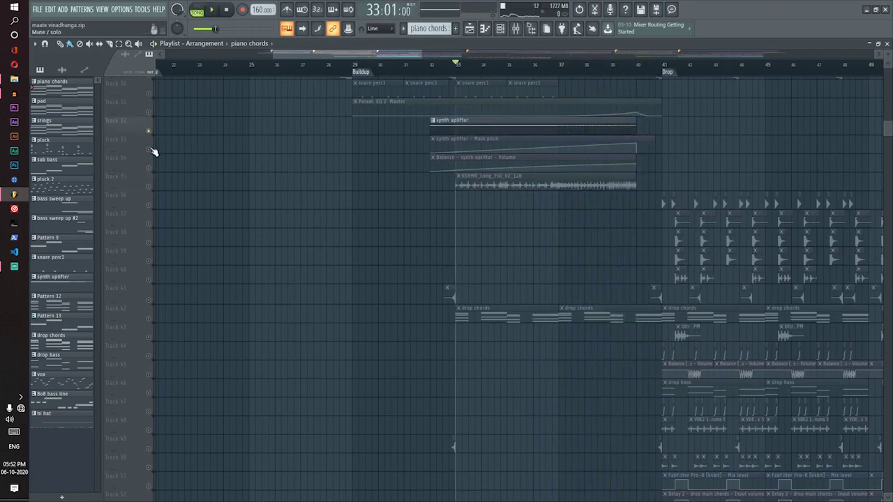
pyautogui.click(149, 150)
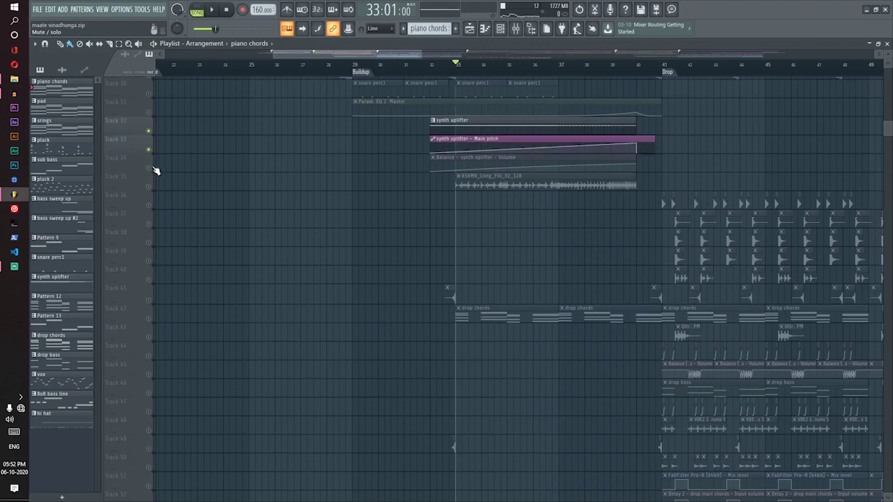
pyautogui.click(149, 168)
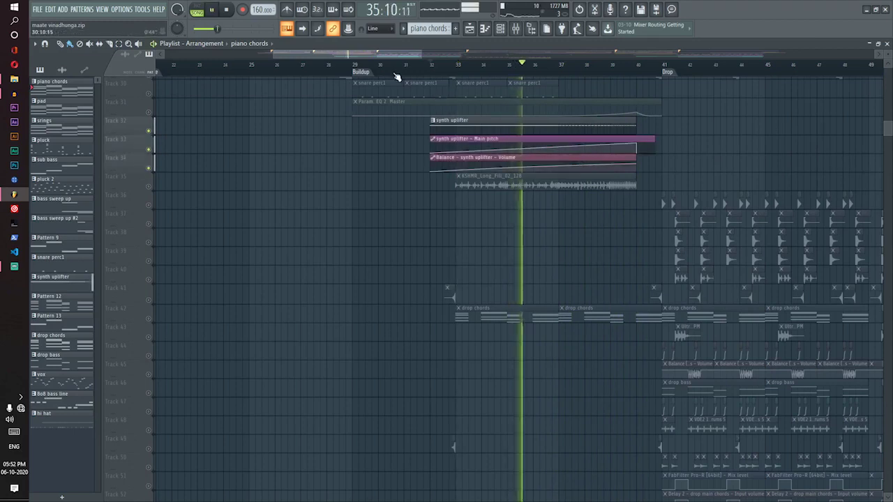
pyautogui.scroll(-3, 395, 73)
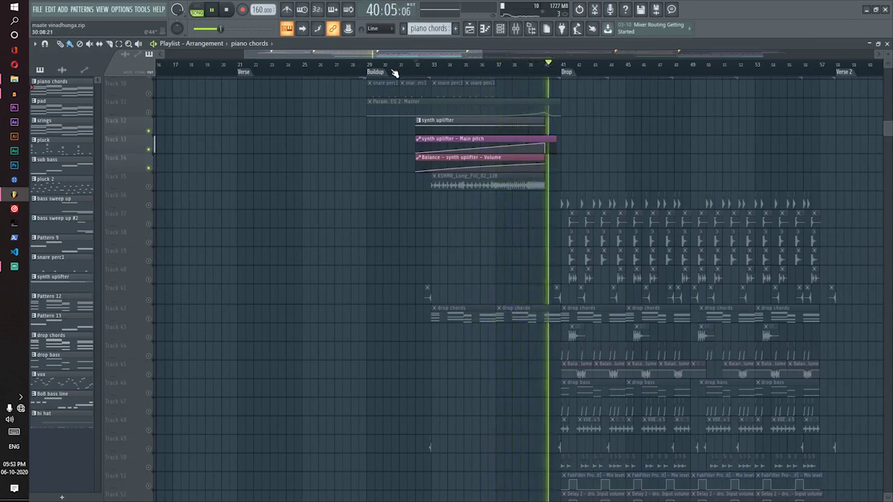
pyautogui.press('space')
# Step: Solo the drop chords on track 42 together with the EQ Band 7 frequency automations for drop main chords and vox on tracks 55 and 57
pyautogui.scroll(5, 367, 129)
pyautogui.scroll(-3, 367, 126)
pyautogui.scroll(-7, 366, 126)
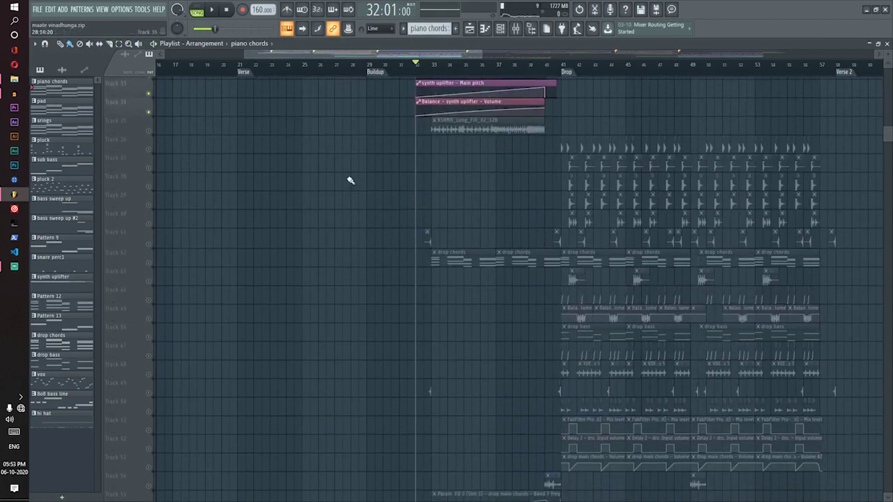
pyautogui.rightClick(149, 265)
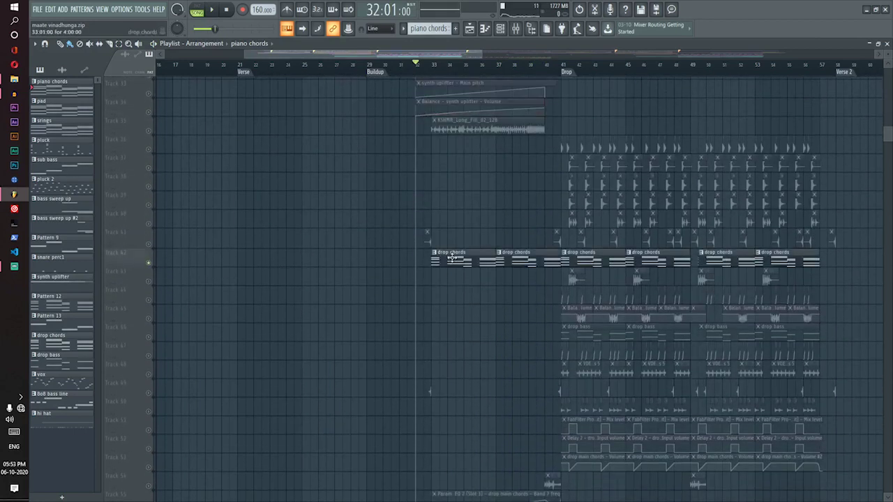
pyautogui.scroll(-3, 398, 249)
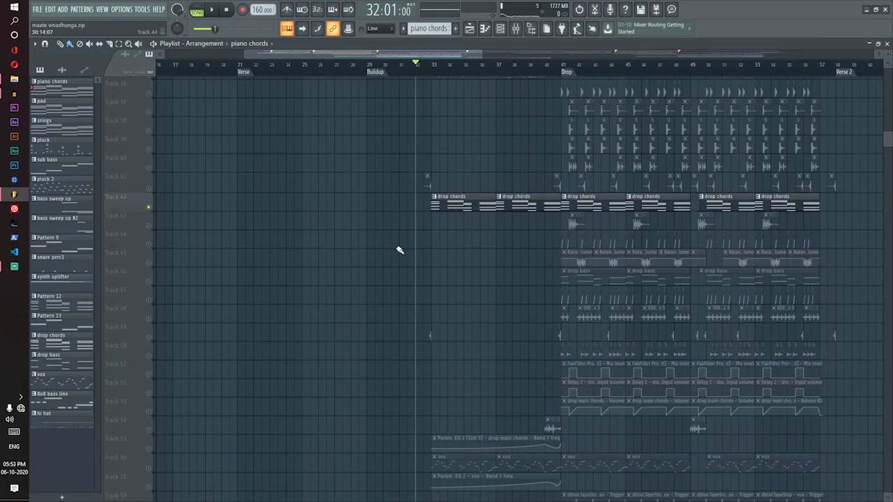
pyautogui.scroll(-3, 395, 249)
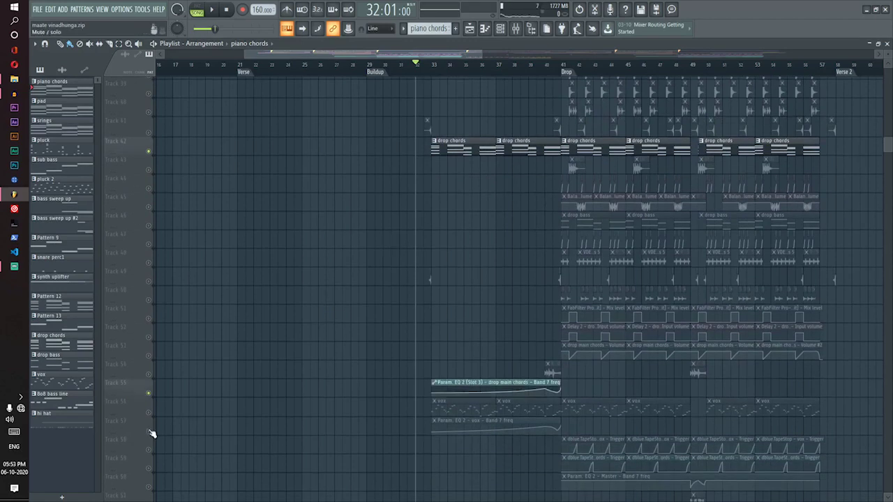
pyautogui.click(148, 412)
pyautogui.click(148, 412)
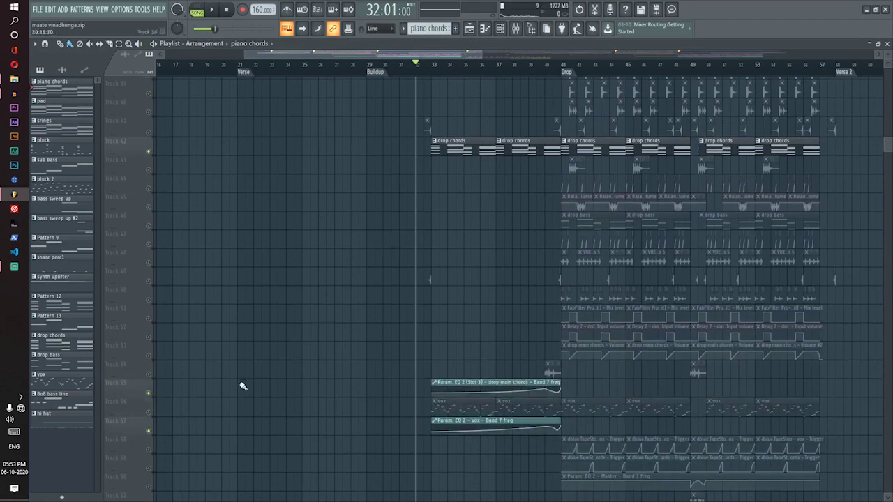
# Step: Play the soloed drop chords and their filter automations from bar 32 through the end of bar 39, then stop playback
pyautogui.press('space')
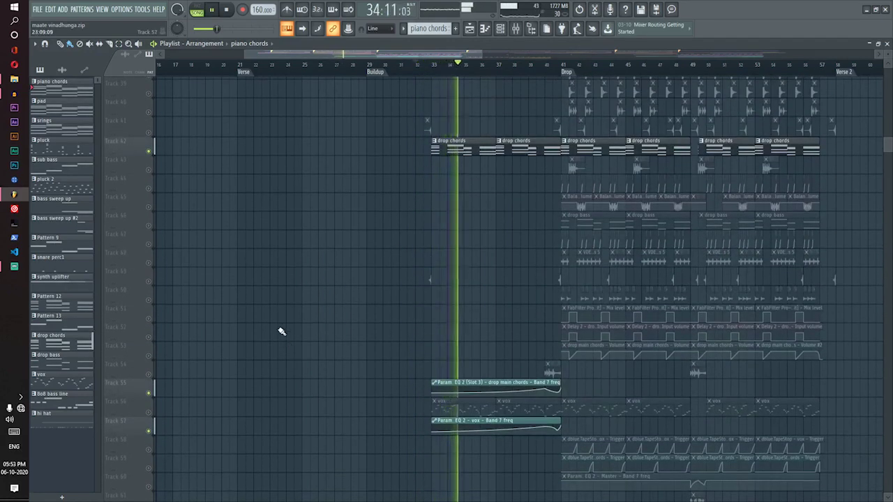
pyautogui.scroll(-4, 281, 331)
pyautogui.scroll(-11, 280, 326)
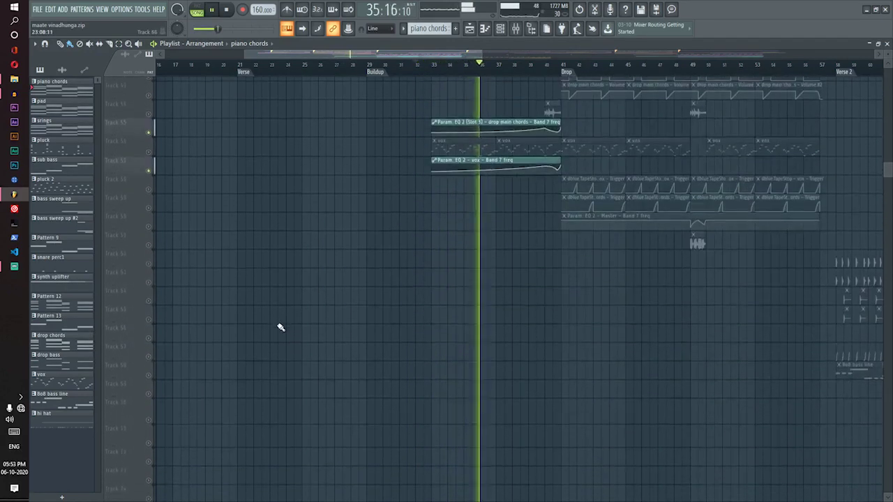
pyautogui.scroll(6, 280, 326)
pyautogui.scroll(11, 280, 326)
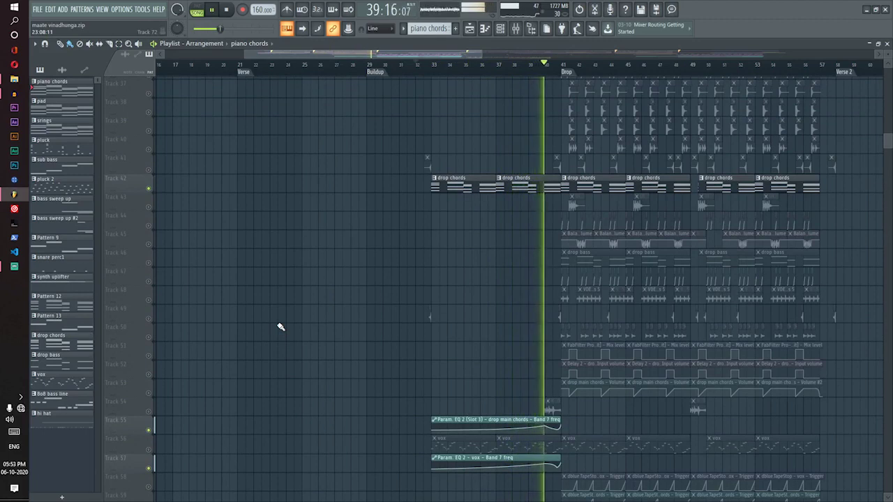
pyautogui.press('space')
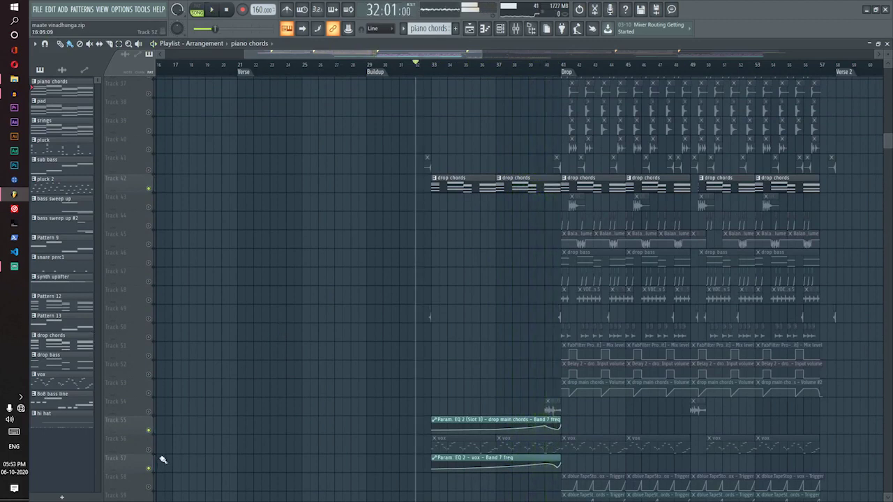
# Step: Unmute every track except the acapella on track 3 and play the full buildup from just before bar 29 to the Drop marker
pyautogui.scroll(20, 286, 313)
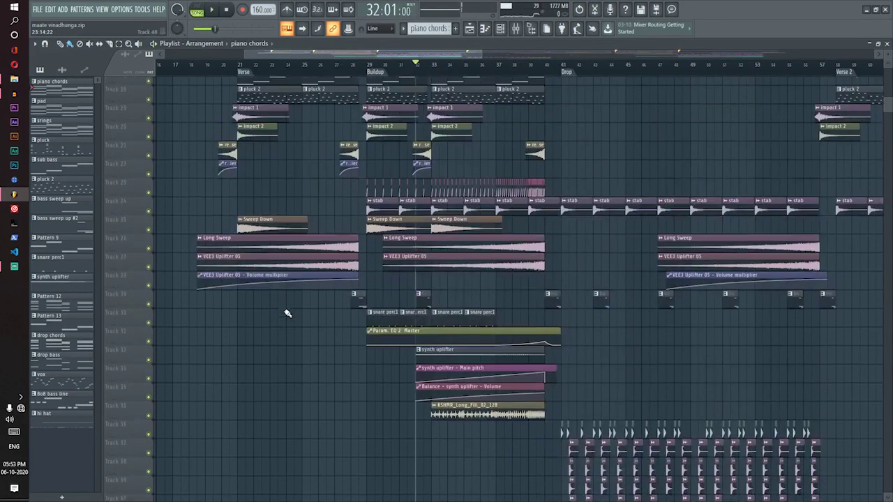
pyautogui.scroll(9, 288, 314)
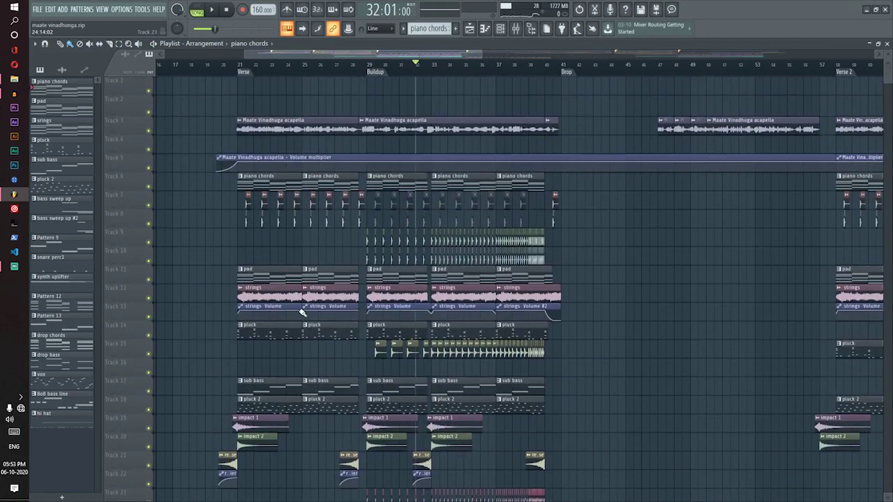
pyautogui.click(148, 132)
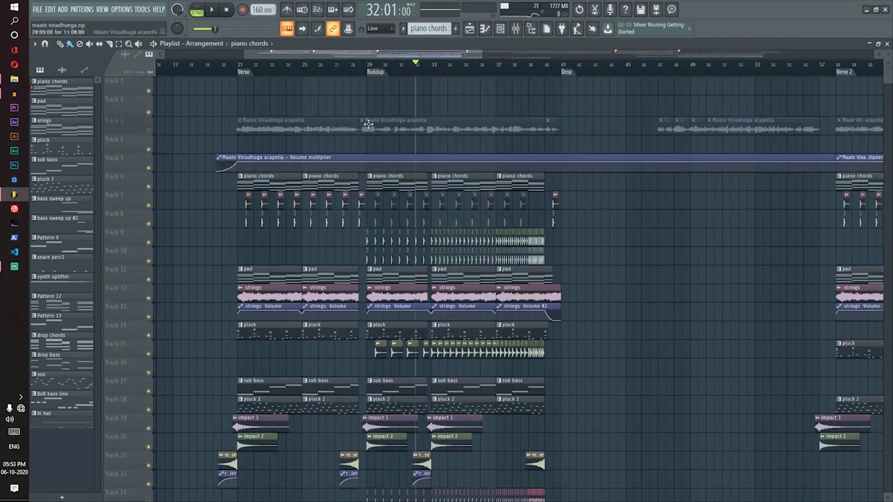
pyautogui.press('space')
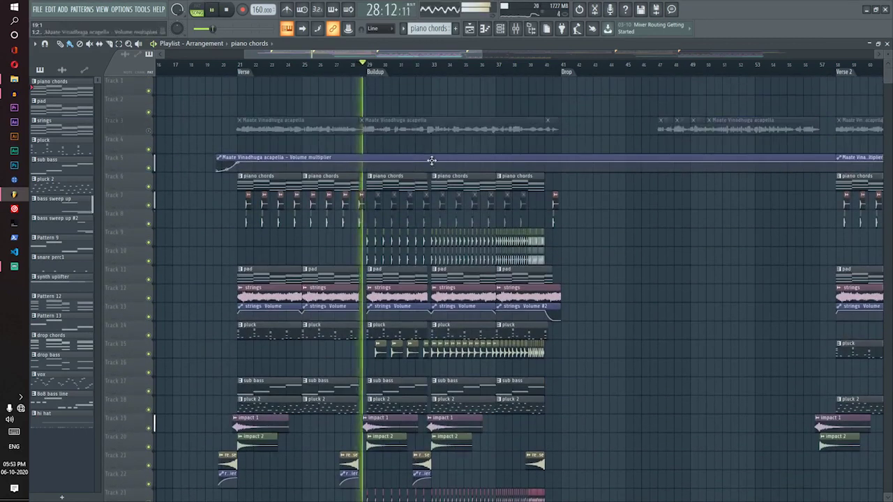
pyautogui.scroll(-6, 591, 182)
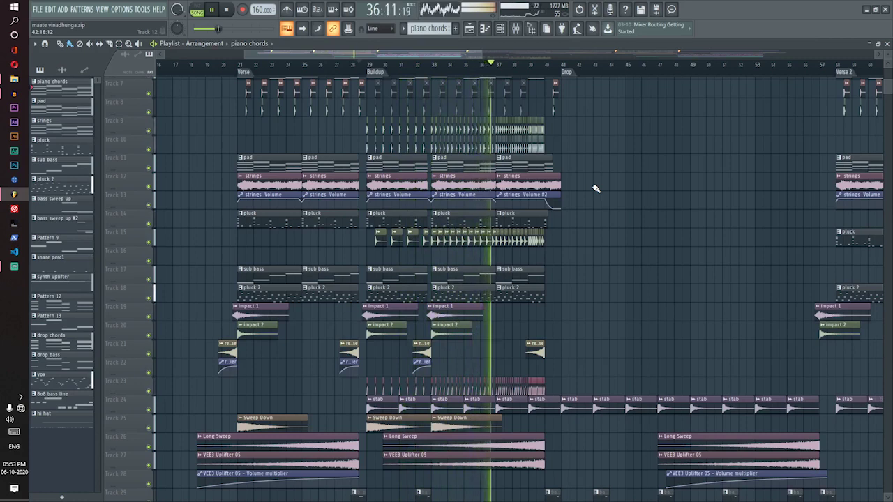
pyautogui.scroll(-4, 444, 73)
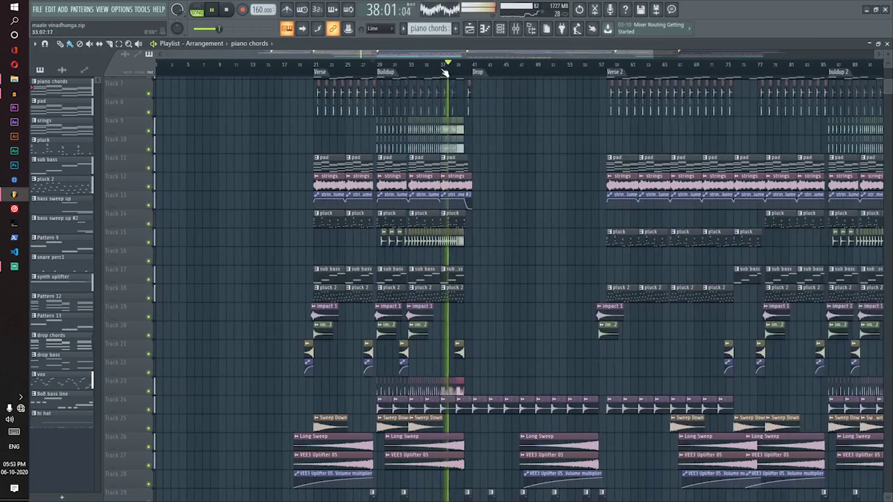
pyautogui.scroll(3, 479, 72)
pyautogui.scroll(5, 460, 71)
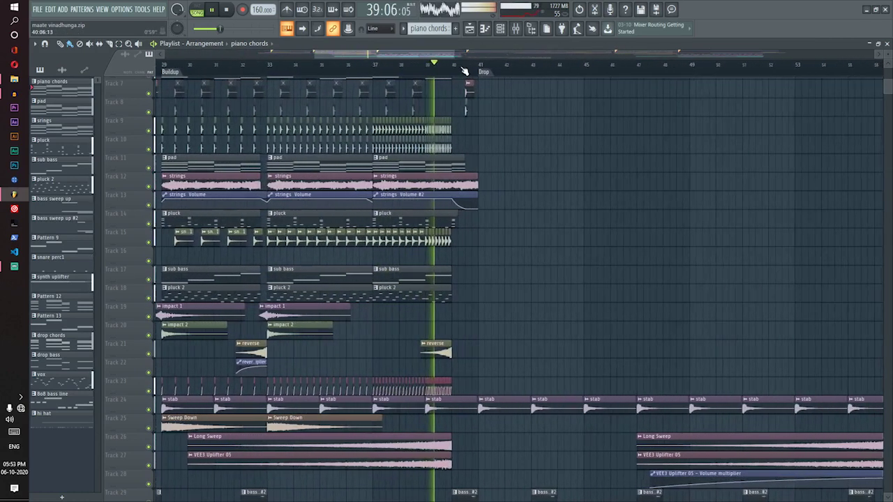
pyautogui.scroll(-1, 463, 71)
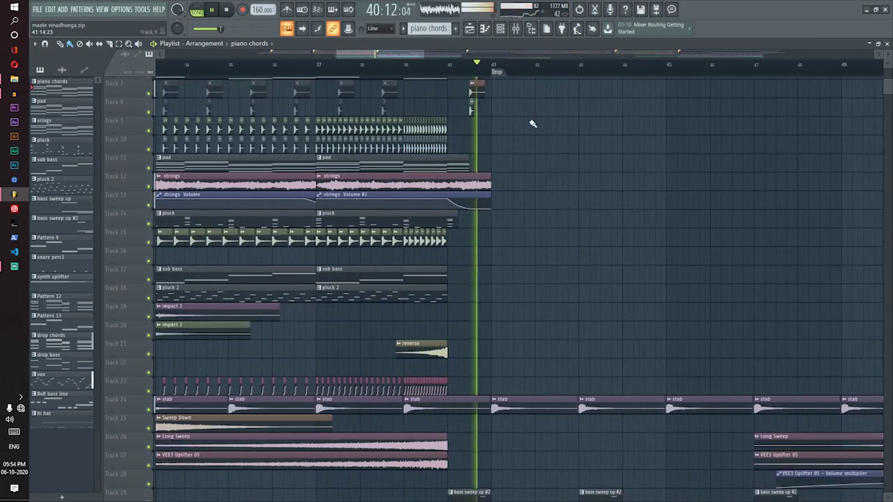
pyautogui.press('space')
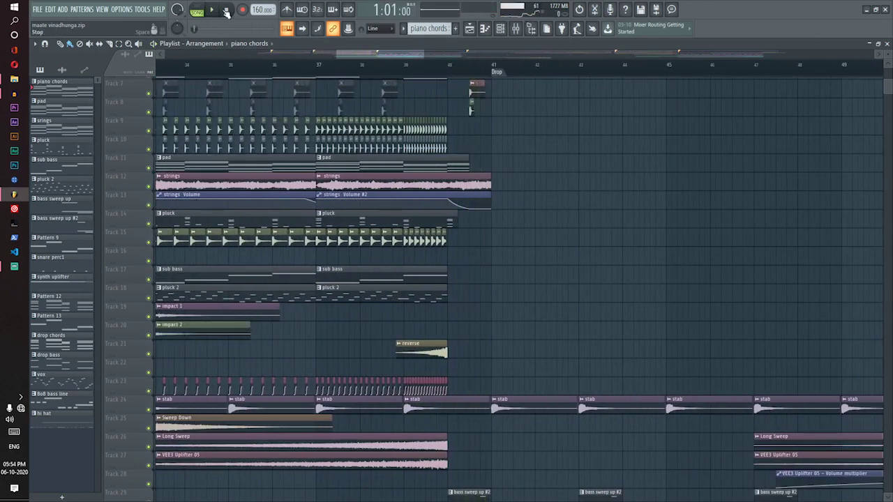
# Step: Solo the pre-drop transition sounds on tracks 54, 41, 29, 7 and 8 and play them from bar 40
pyautogui.scroll(-4, 614, 224)
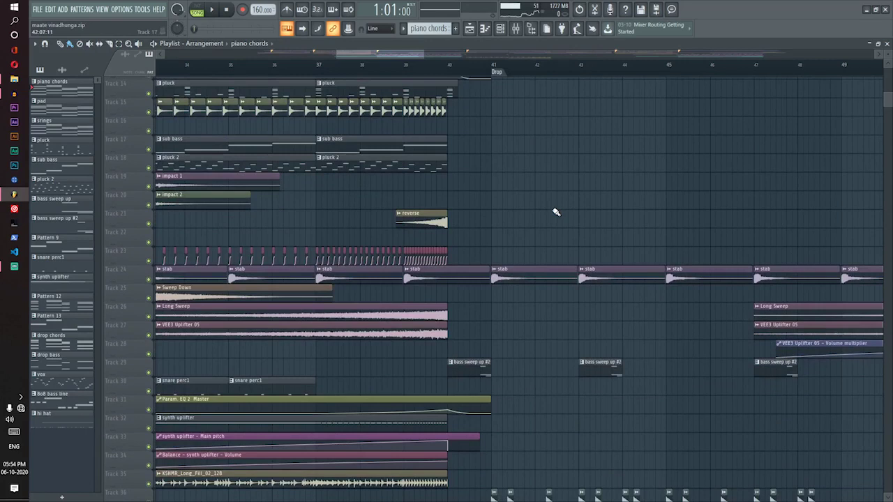
pyautogui.scroll(-13, 479, 157)
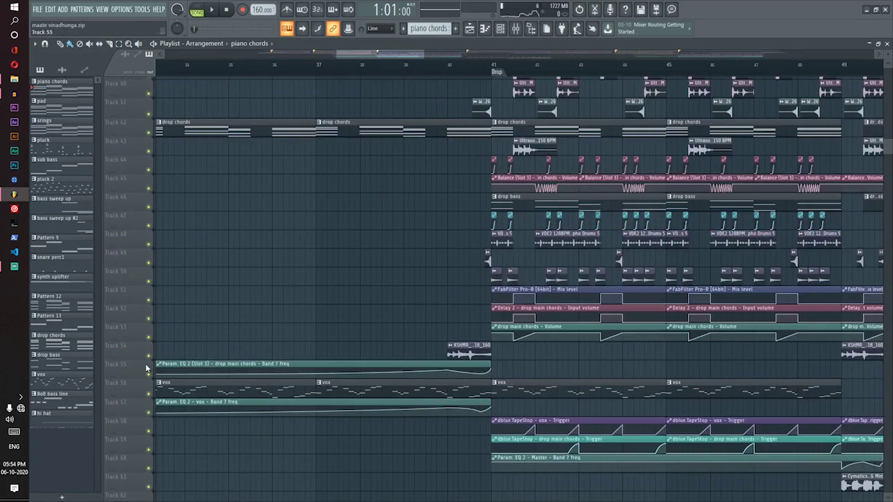
pyautogui.rightClick(149, 356)
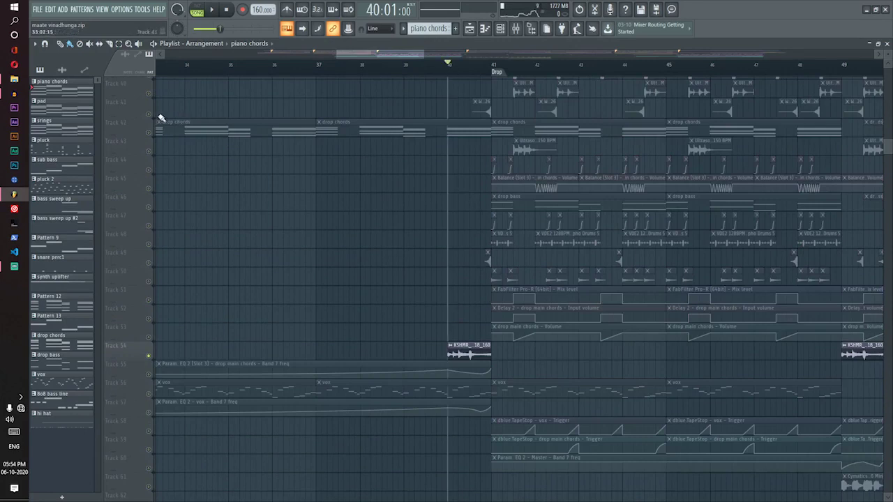
pyautogui.scroll(8, 247, 132)
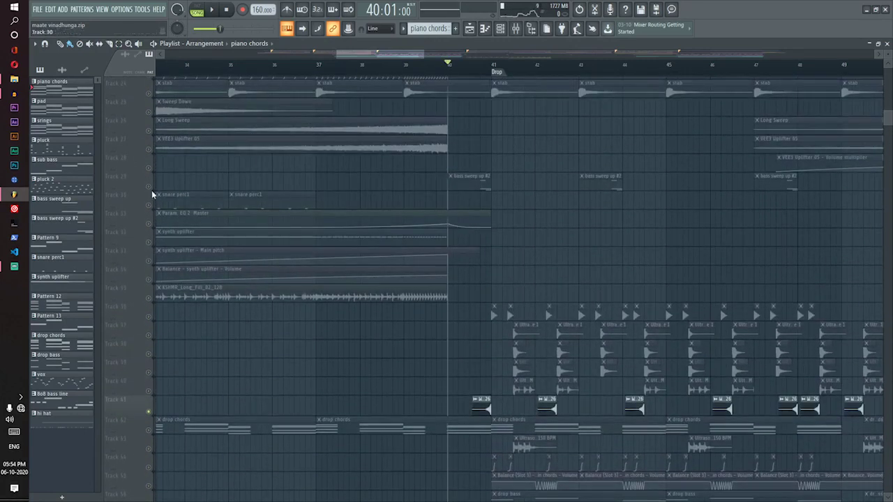
pyautogui.scroll(6, 411, 196)
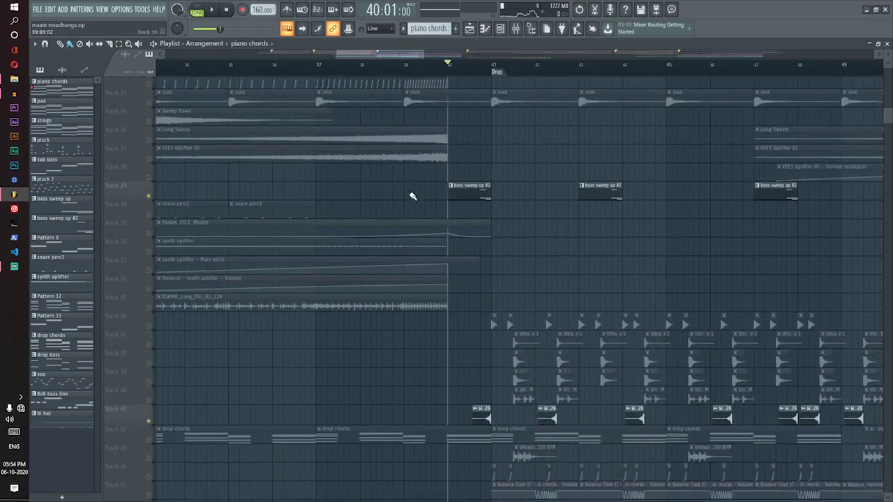
pyautogui.scroll(6, 412, 196)
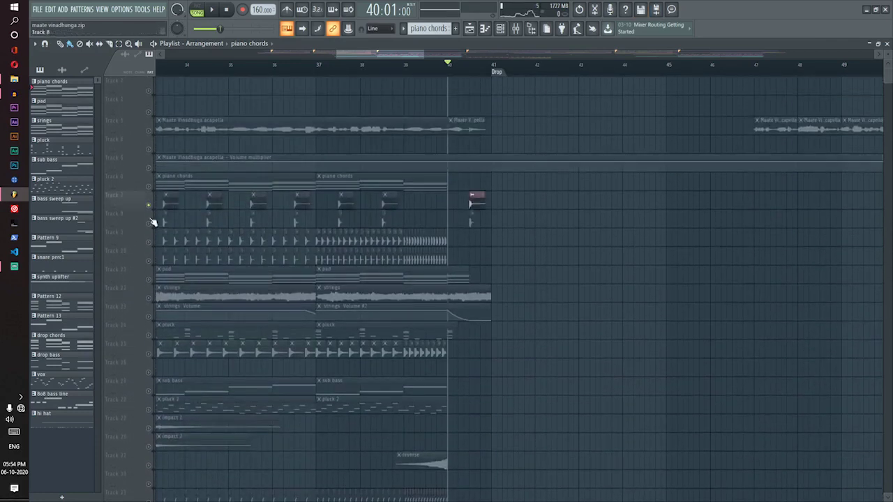
pyautogui.press('space')
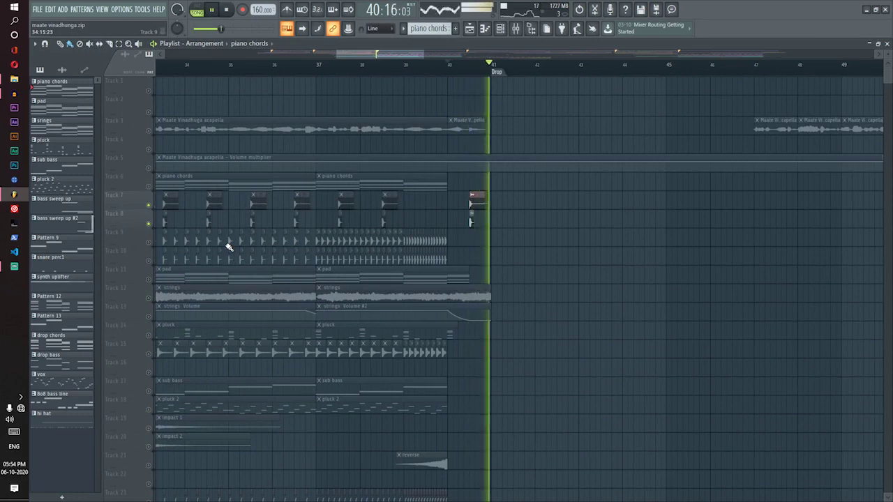
pyautogui.press('space')
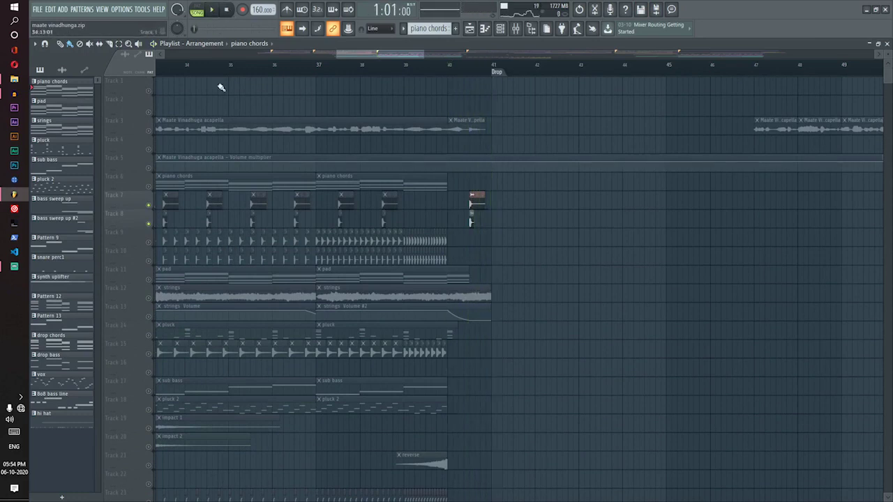
# Step: Clear the solo, solo the drop drums on tracks 36 to 39 and play them from the Drop marker at bar 41
pyautogui.rightClick(149, 225)
pyautogui.scroll(-3, 358, 81)
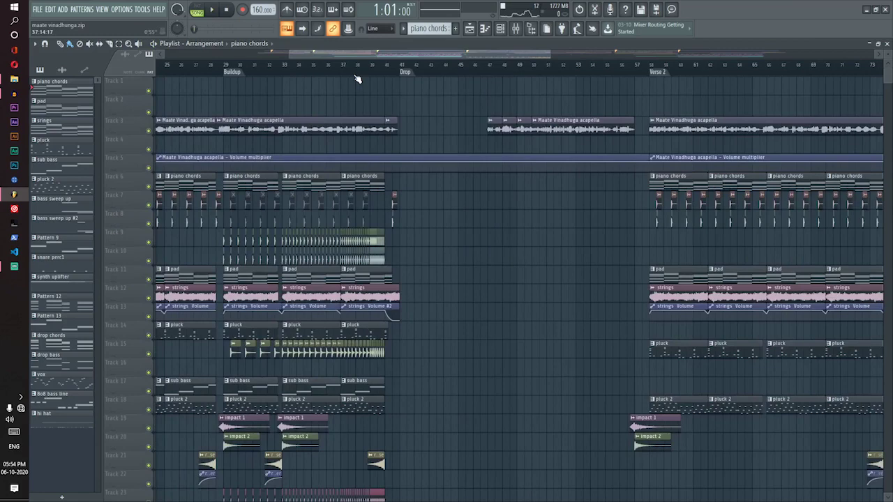
pyautogui.scroll(-10, 456, 179)
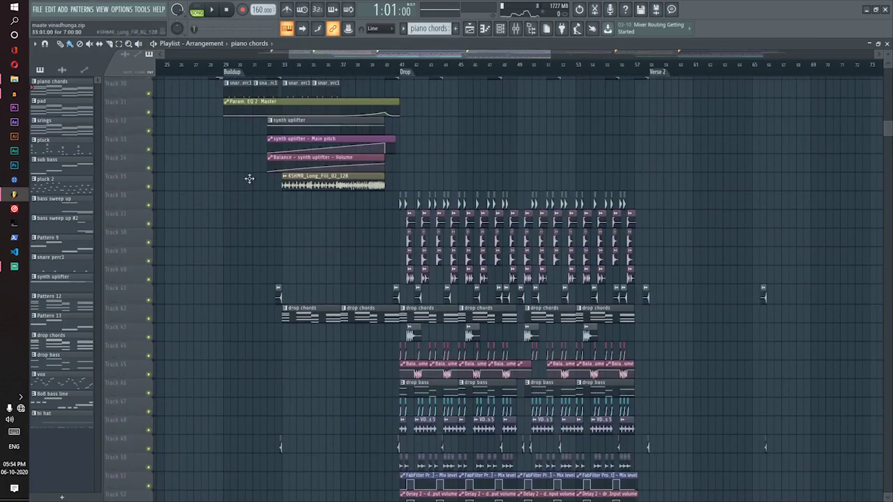
pyautogui.rightClick(149, 207)
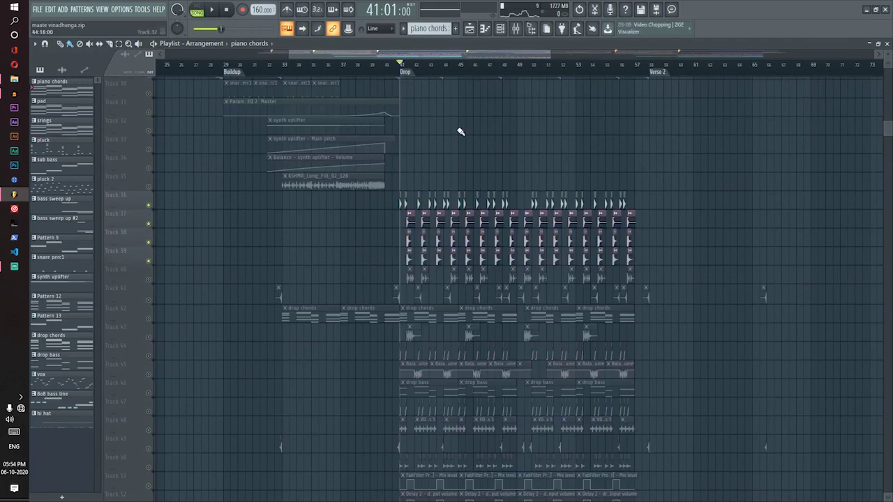
pyautogui.press('space')
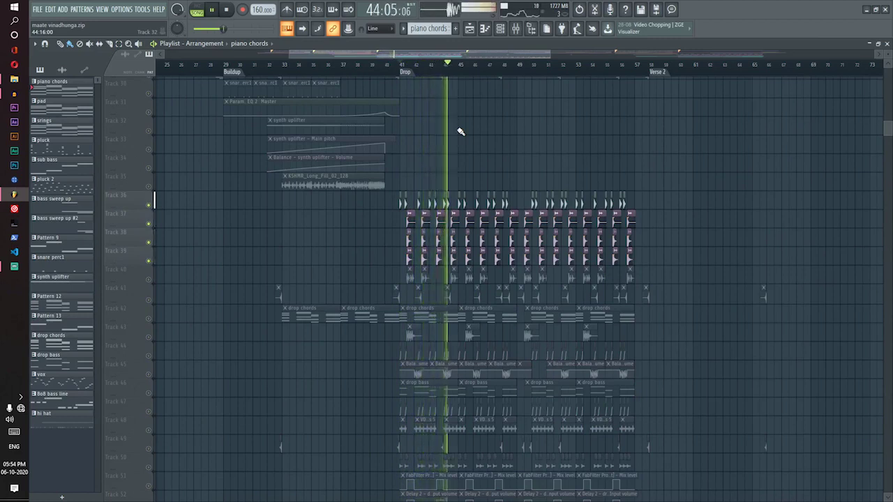
pyautogui.press('space')
pyautogui.click(226, 9)
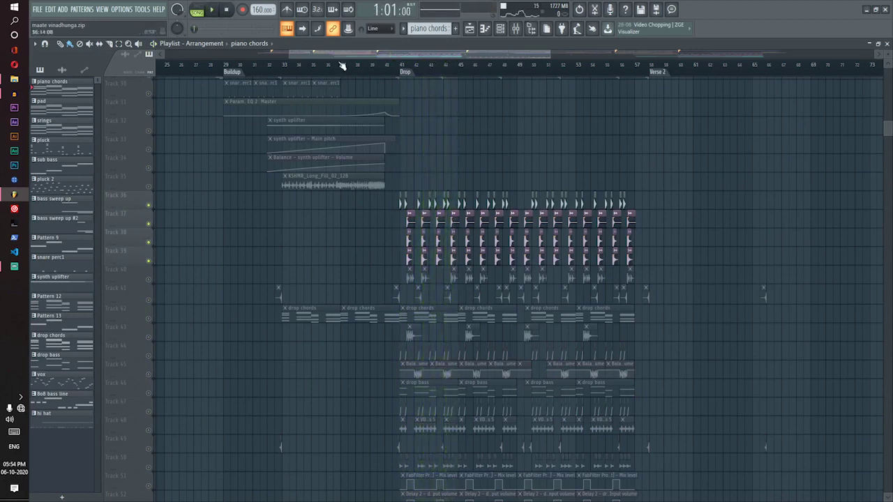
# Step: Unmute the extra drop percussion and effects on tracks 40, 41, 43, 48, 49, 50 and 54 alongside the soloed drums
pyautogui.scroll(5, 414, 66)
pyautogui.scroll(-2, 391, 132)
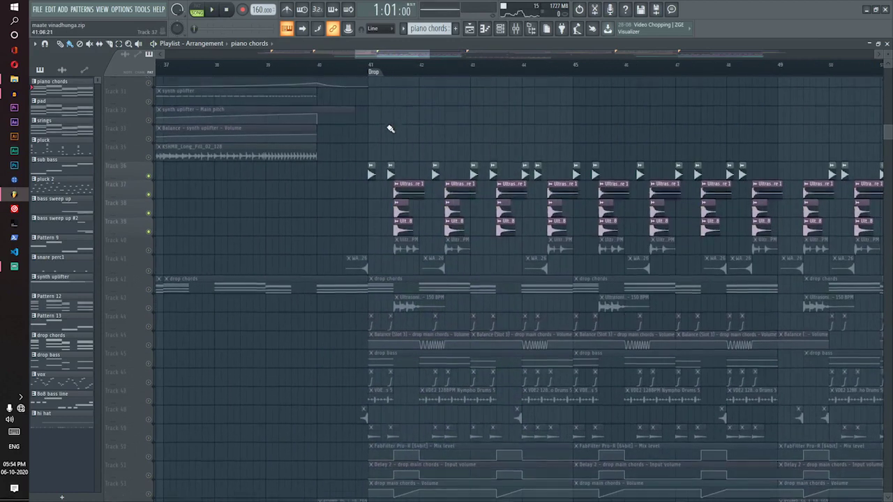
pyautogui.click(148, 242)
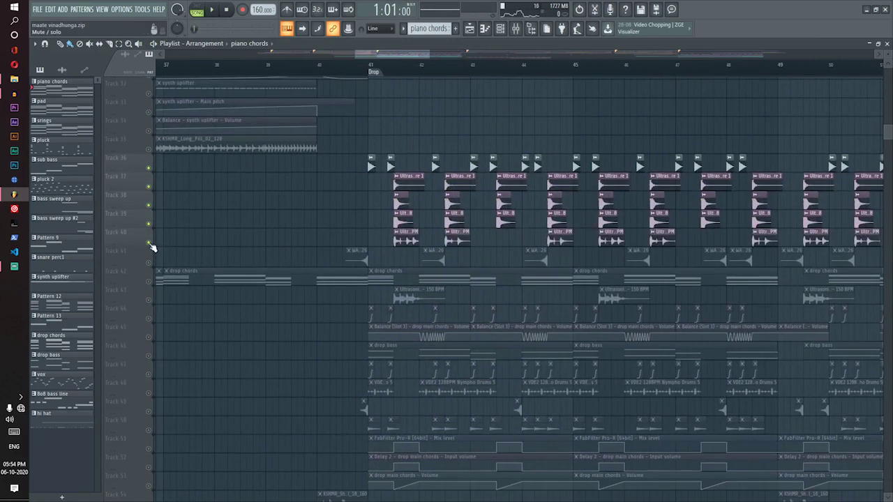
pyautogui.click(149, 300)
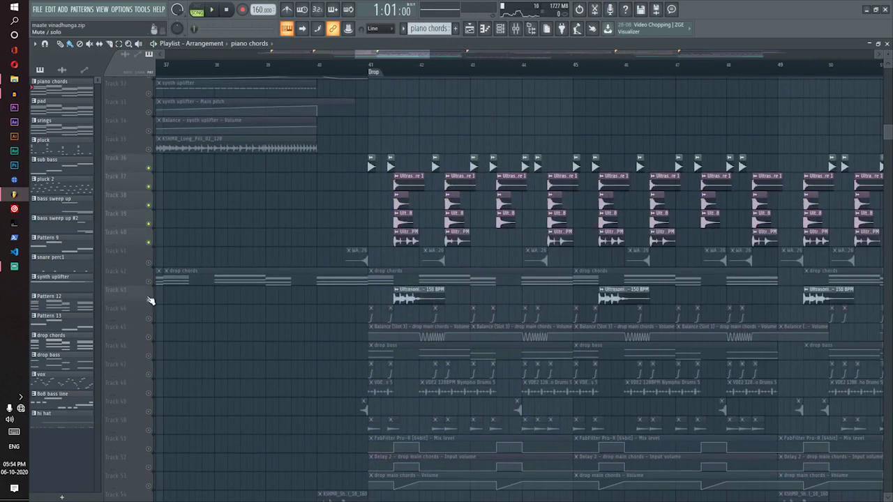
pyautogui.scroll(-4, 209, 308)
pyautogui.click(149, 319)
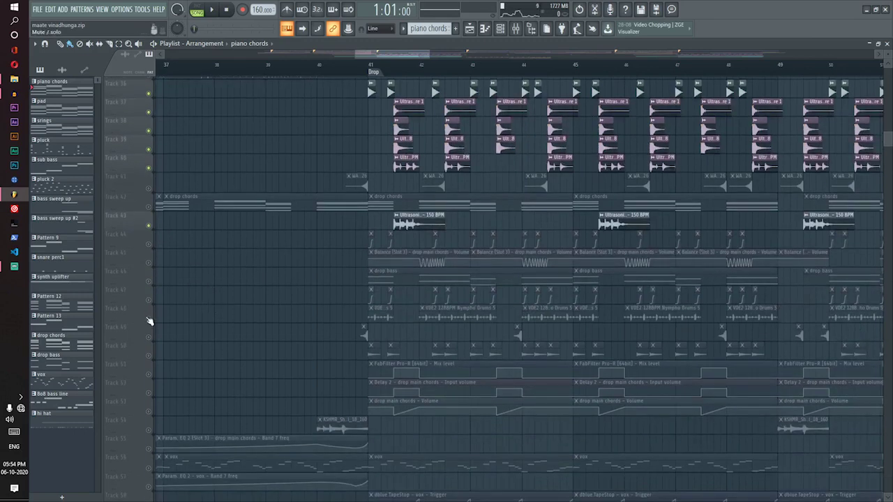
pyautogui.click(149, 356)
pyautogui.scroll(15, 178, 356)
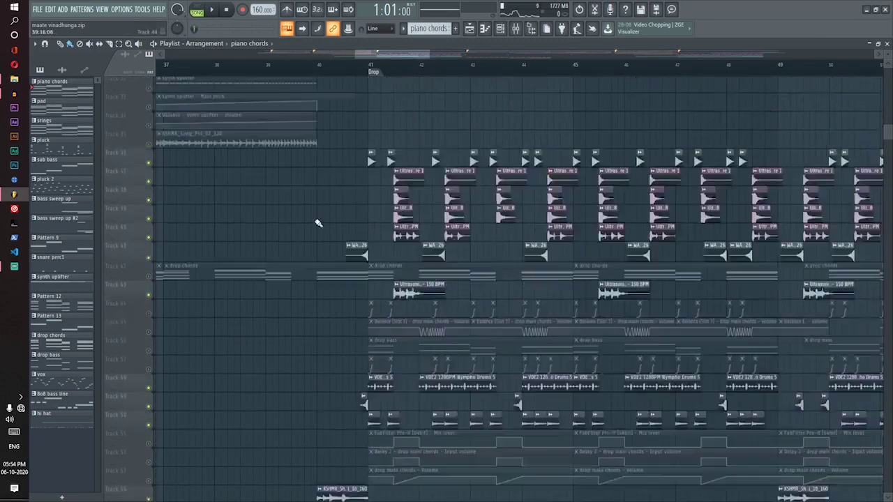
# Step: Play the soloed drop drums, percussion and effects from the Drop marker through about bar 48, then stop playback
pyautogui.click(374, 70)
pyautogui.press('space')
pyautogui.scroll(-15, 453, 193)
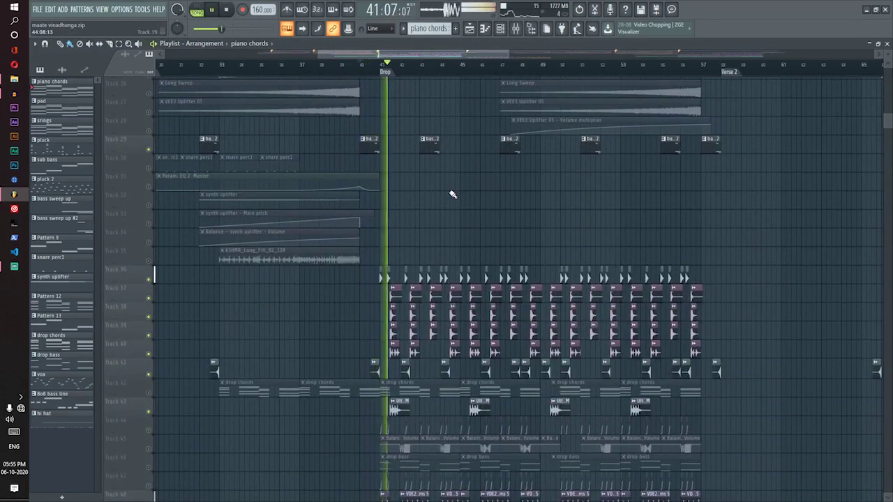
pyautogui.scroll(-6, 452, 194)
pyautogui.scroll(-5, 452, 194)
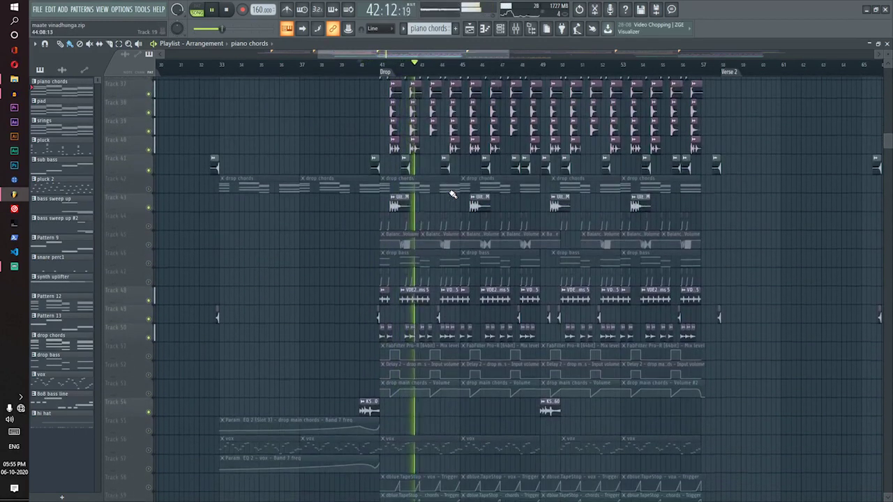
pyautogui.scroll(-11, 453, 194)
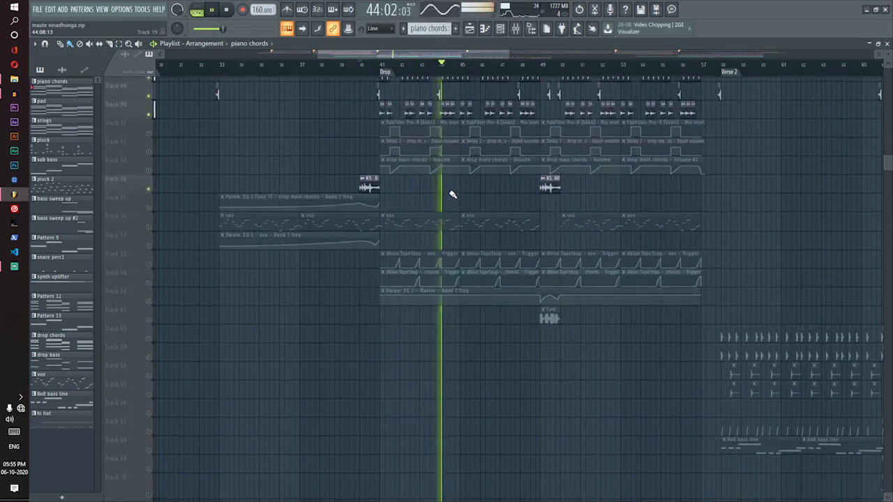
pyautogui.scroll(10, 451, 193)
pyautogui.scroll(6, 452, 194)
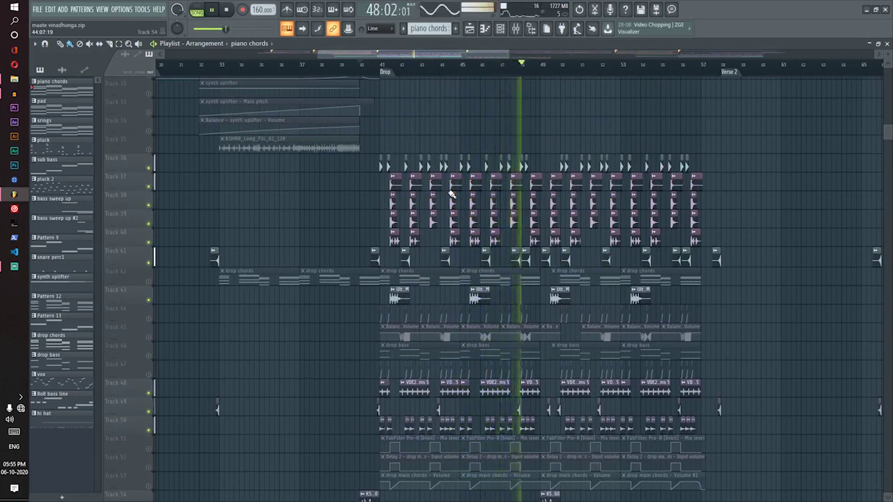
pyautogui.press('space')
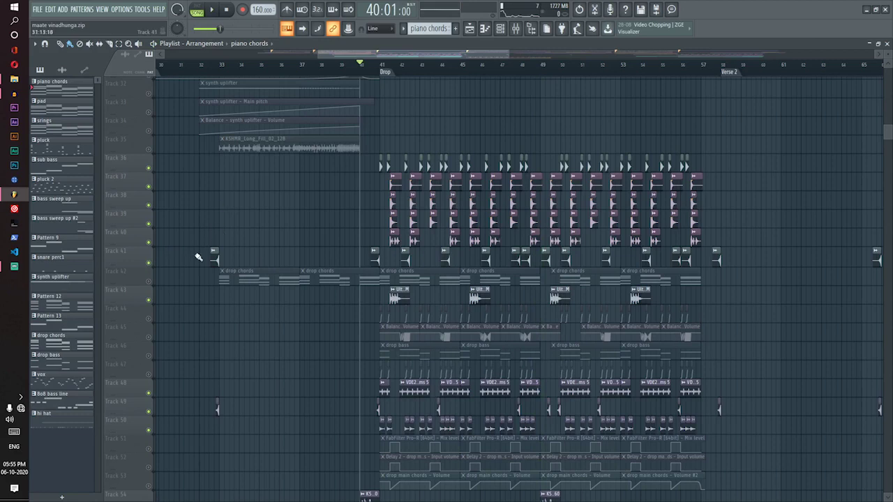
# Step: Clear the solo so all tracks sound, open the drop chords pattern and play it in pattern mode
pyautogui.keyDown('ctrl'); pyautogui.click(149, 282); pyautogui.keyUp('ctrl')
pyautogui.keyDown('ctrl'); pyautogui.click(149, 281); pyautogui.keyUp('ctrl')
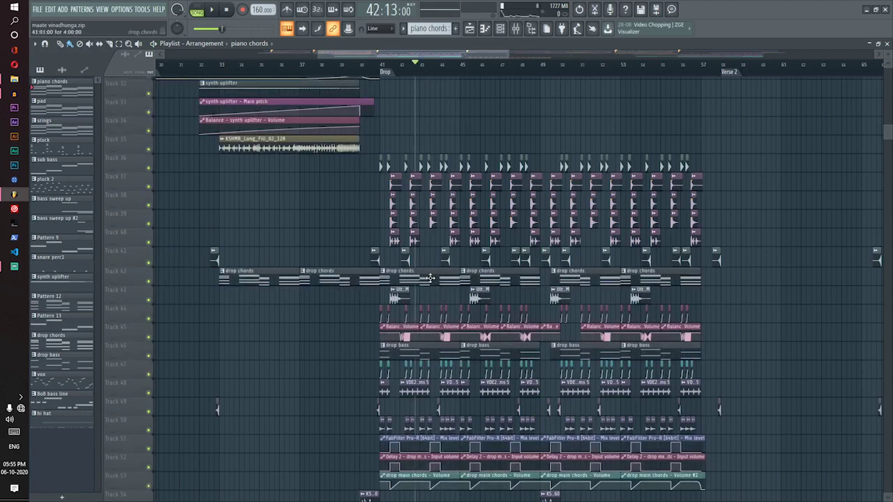
pyautogui.doubleClick(636, 273)
pyautogui.click(886, 45)
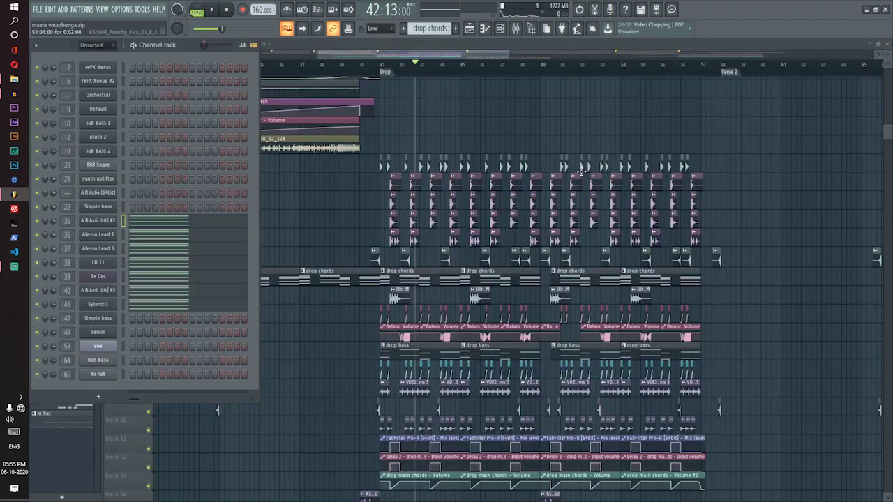
pyautogui.click(197, 11)
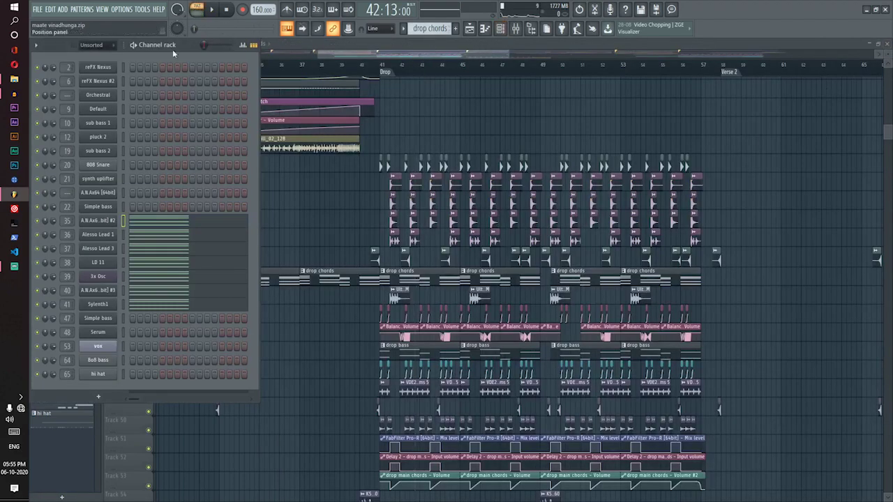
pyautogui.press('space')
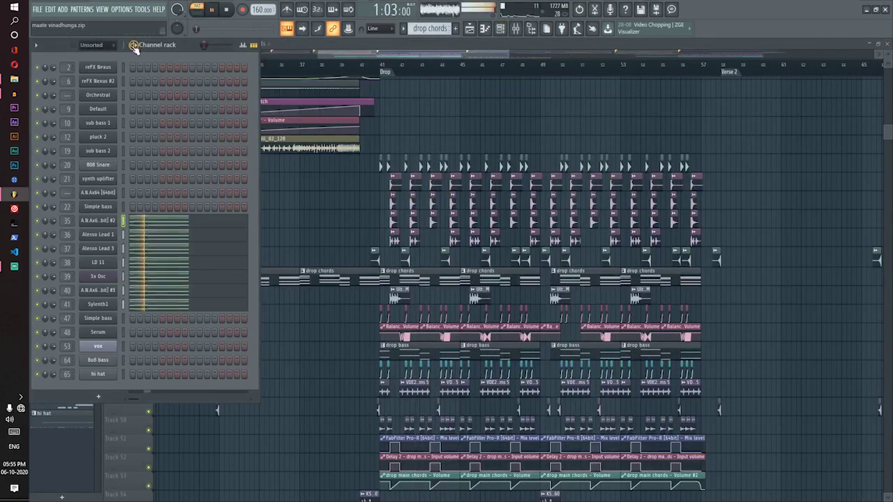
# Step: Examine the drop chords notes in the piano roll of the second A.N.Ax64 channel, then return to the playlist
pyautogui.click(189, 213)
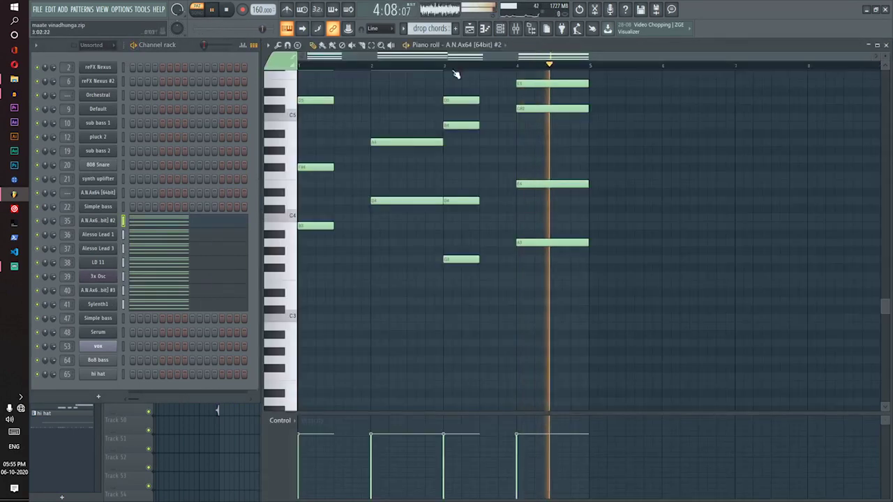
pyautogui.scroll(-4, 463, 147)
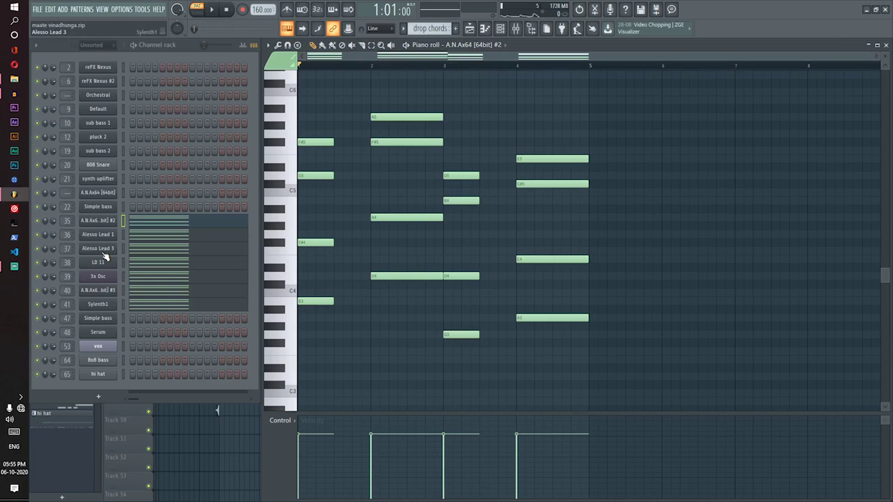
pyautogui.click(886, 44)
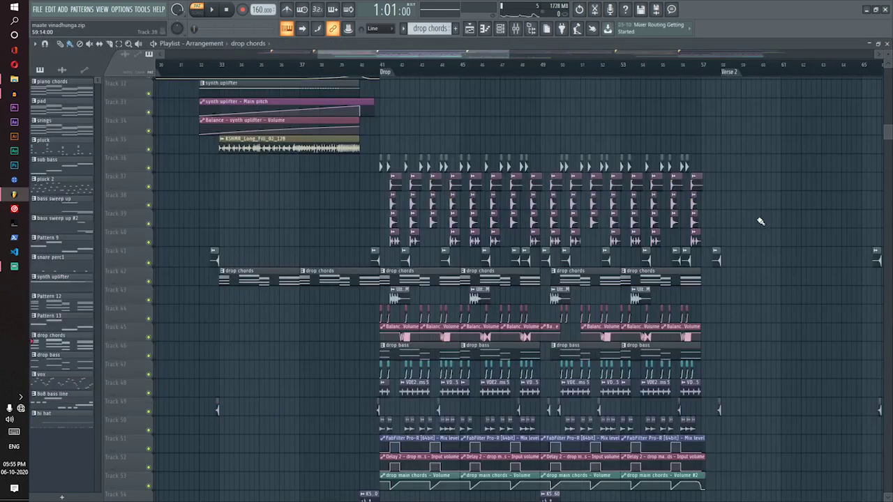
# Step: In song mode at the Drop marker, solo the drop chords on track 42 with automation tracks 44, 45, 47 and 51 to 53
pyautogui.scroll(-6, 398, 196)
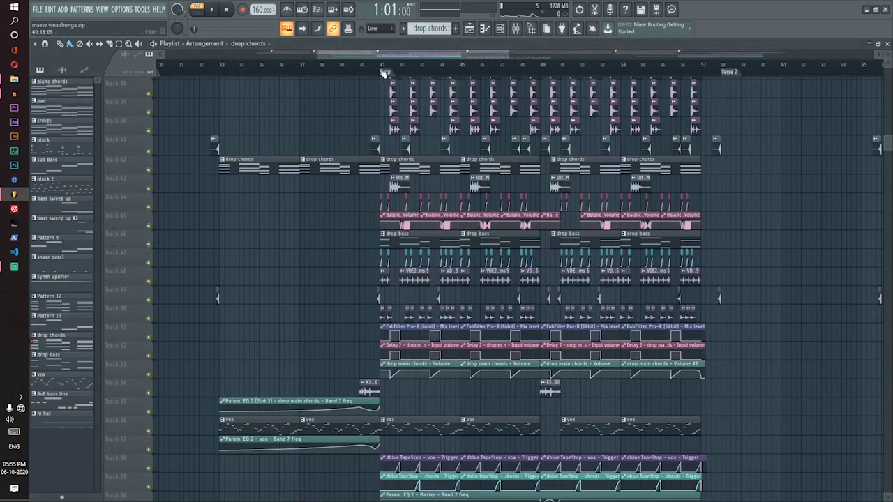
pyautogui.click(383, 69)
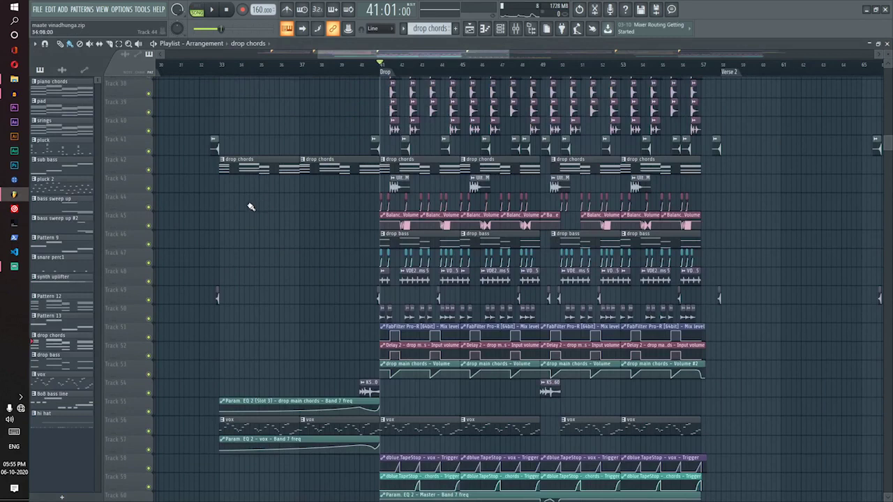
pyautogui.rightClick(149, 170)
pyautogui.click(149, 207)
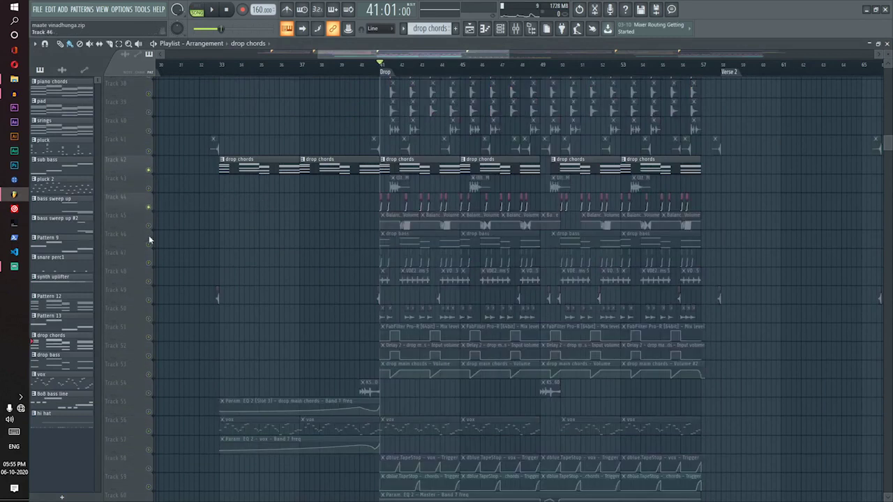
pyautogui.click(148, 226)
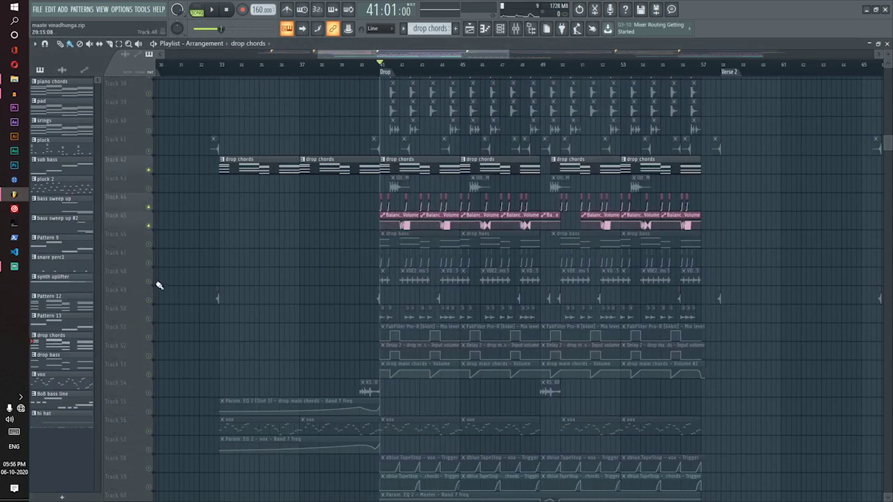
pyautogui.click(148, 264)
pyautogui.scroll(-5, 152, 268)
pyautogui.click(149, 244)
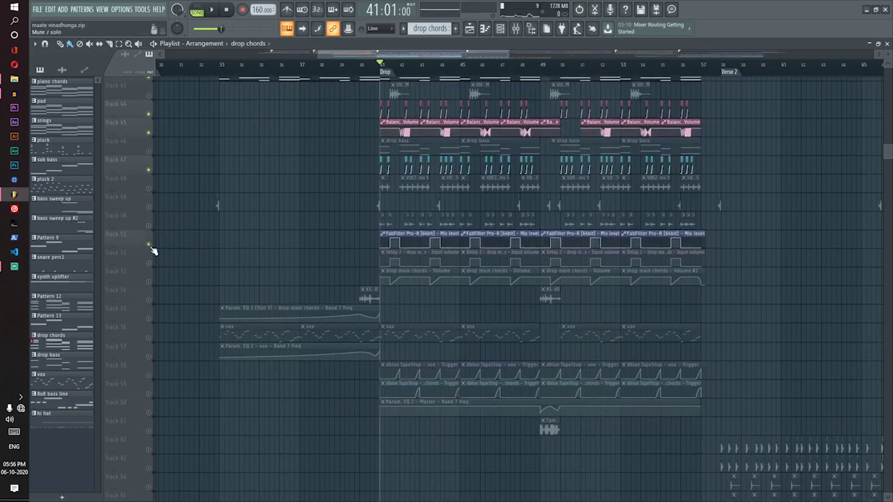
pyautogui.click(149, 263)
pyautogui.click(149, 281)
# Step: Add the EQ and TapeStop automations on tracks 55, 57, 58, 59 and 60 to the soloed drop chords
pyautogui.scroll(-4, 152, 281)
pyautogui.click(149, 244)
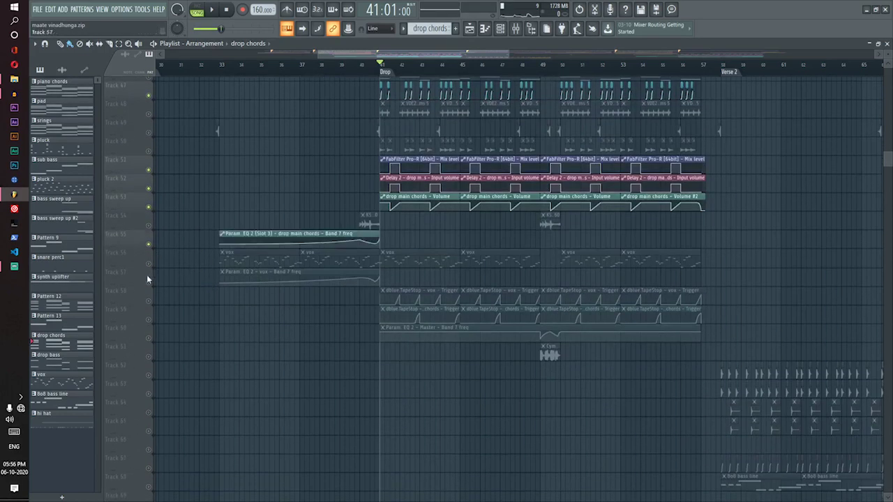
pyautogui.click(149, 282)
pyautogui.click(149, 301)
pyautogui.click(149, 319)
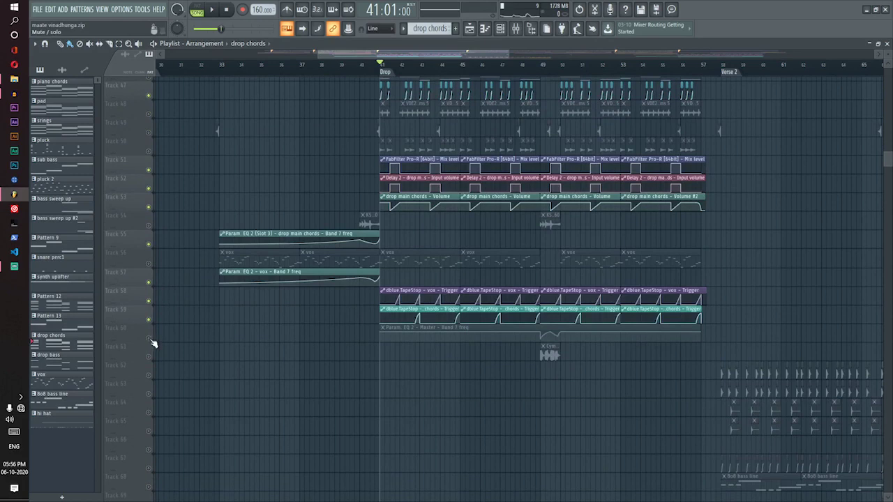
pyautogui.click(148, 338)
# Step: Play the soloed chords briefly from bar 39, stop, and unmute the KSHMR transition sound on track 54
pyautogui.click(352, 66)
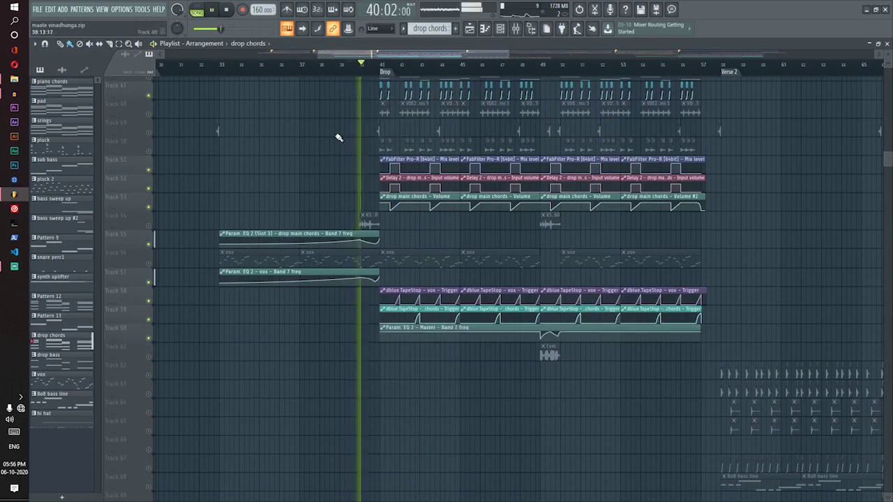
pyautogui.press('space')
pyautogui.scroll(9, 339, 136)
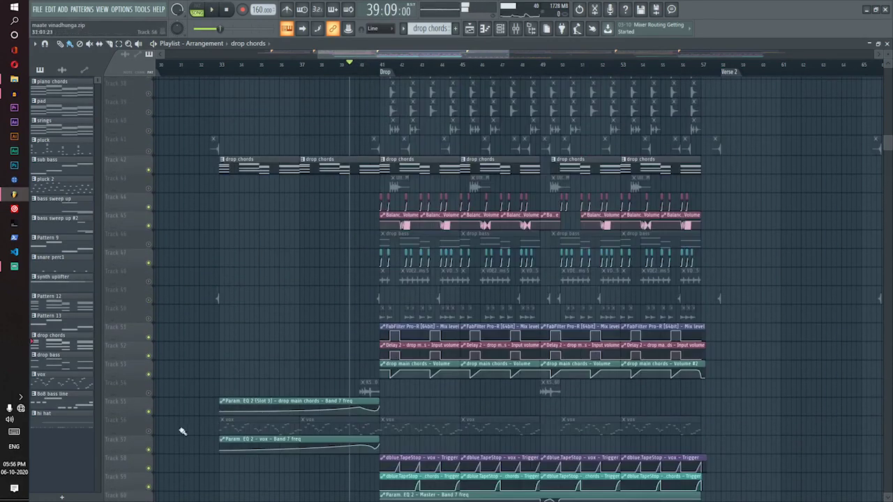
pyautogui.scroll(-10, 277, 313)
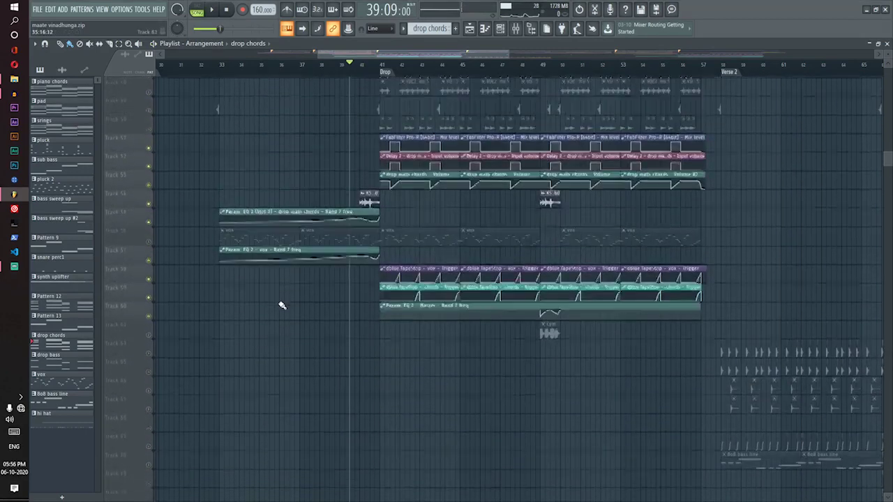
pyautogui.scroll(11, 282, 304)
# Step: Play the soloed drop chords with their automations from bar 39 into bar 48, then stop and reset the playhead to the song start
pyautogui.press('space')
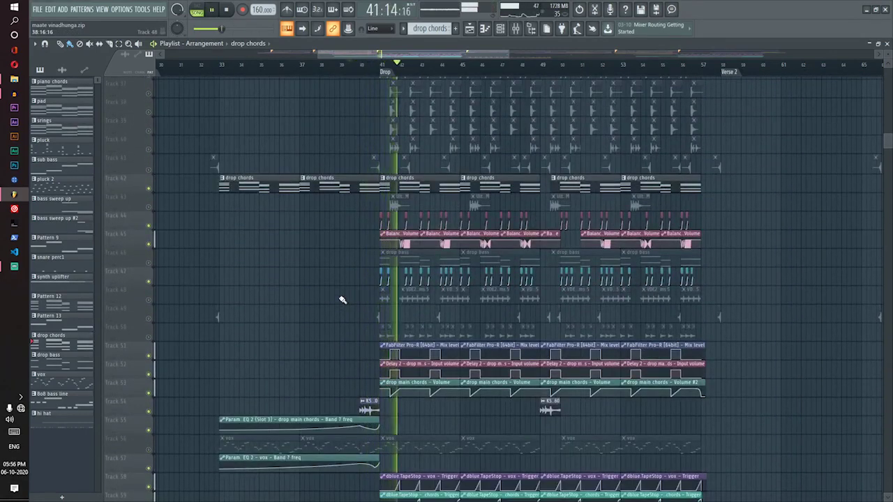
pyautogui.scroll(3, 454, 76)
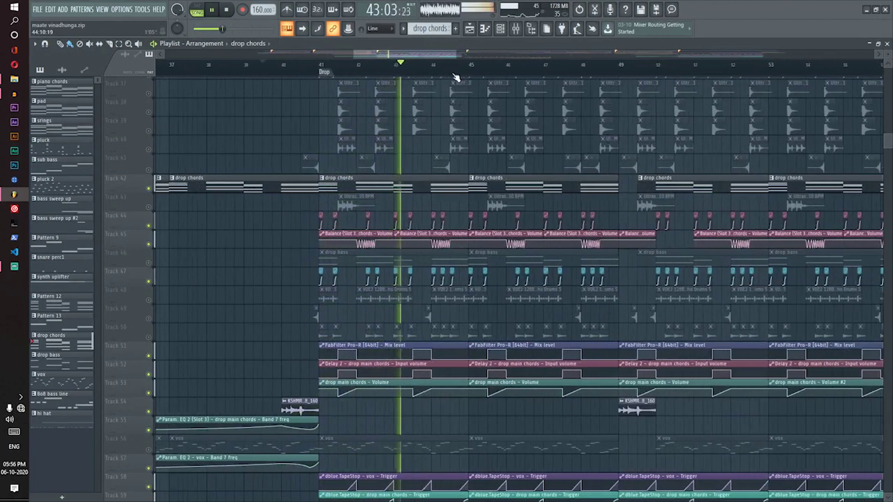
pyautogui.scroll(2, 455, 76)
pyautogui.scroll(-2, 455, 76)
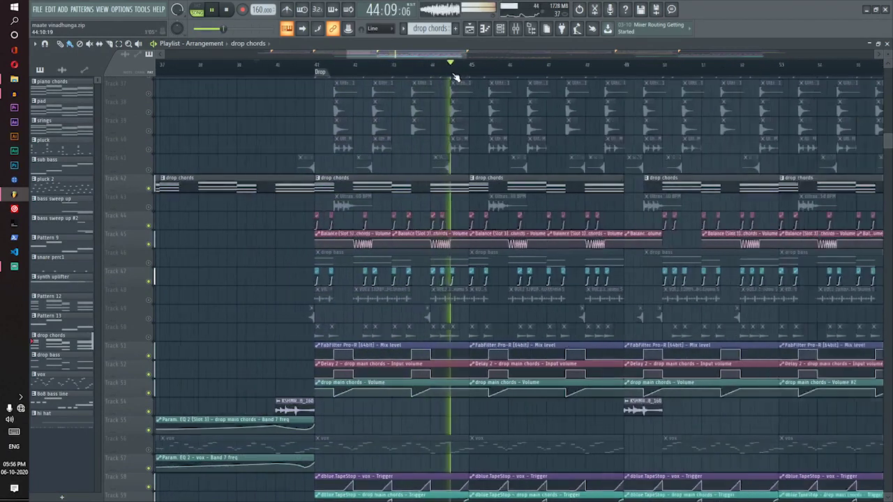
pyautogui.scroll(-1, 454, 75)
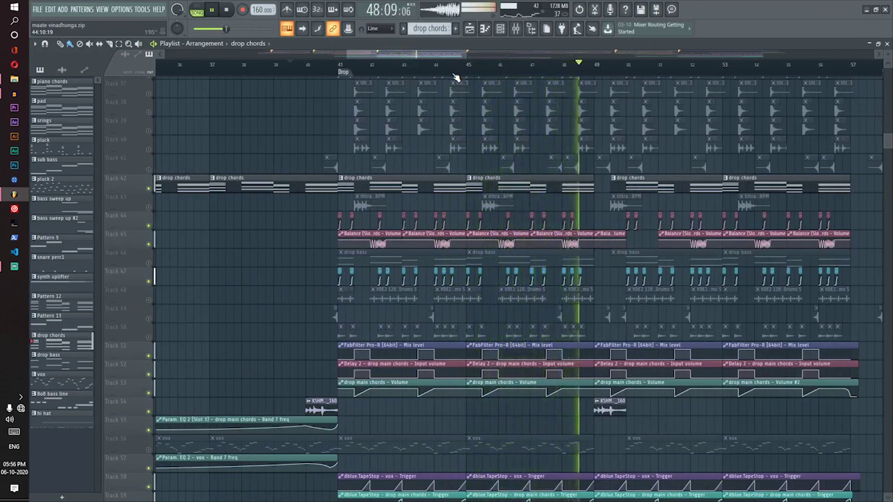
pyautogui.press('space')
pyautogui.click(227, 10)
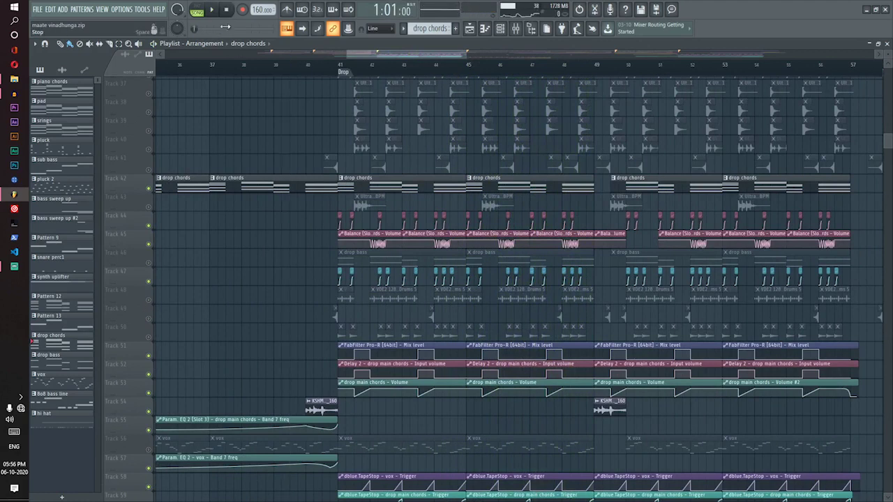
# Step: Clear the solo so every track sounds, select the timeline from the Verse marker through the drop's end, and play it
pyautogui.scroll(-2, 332, 70)
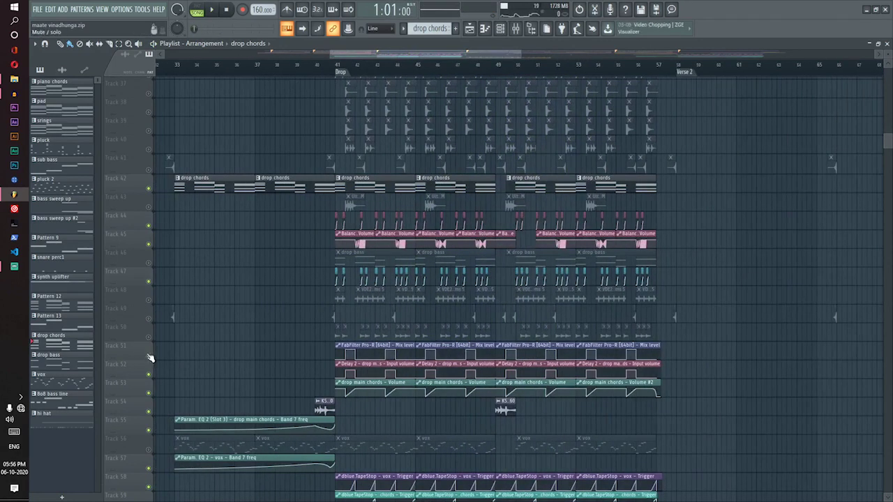
pyautogui.keyDown('ctrl'); pyautogui.click(148, 356); pyautogui.keyUp('ctrl')
pyautogui.keyDown('ctrl'); pyautogui.click(148, 356); pyautogui.keyUp('ctrl')
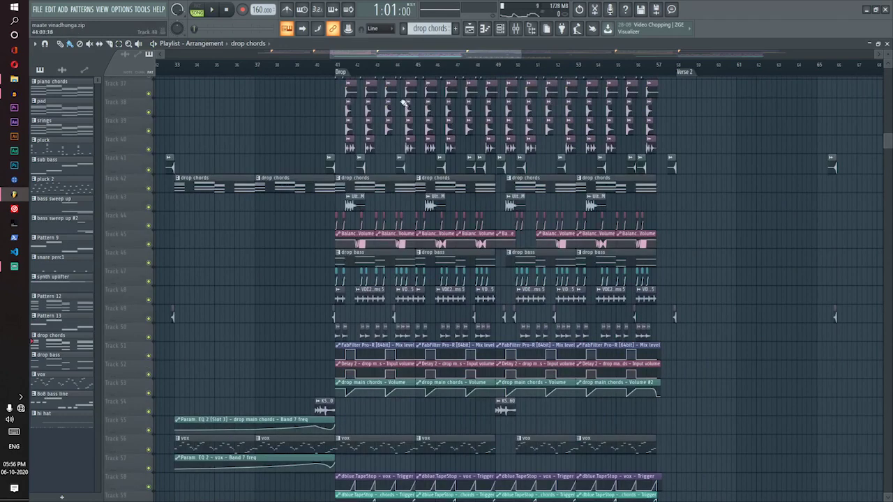
pyautogui.scroll(-4, 417, 75)
pyautogui.scroll(10, 346, 115)
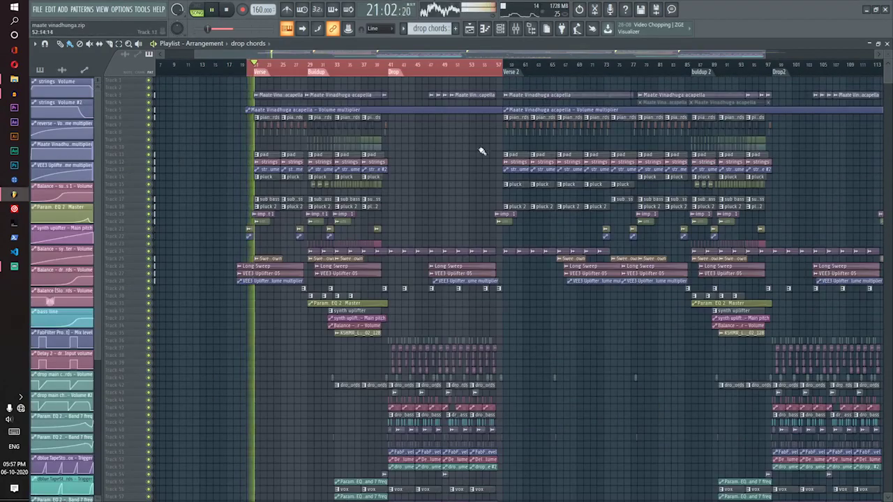
# Step: Enlarge the playlist tracks and survey the layers from the vocals down to the drop automations while the verse plays
pyautogui.moveTo(888, 57); pyautogui.dragTo(889, 52)
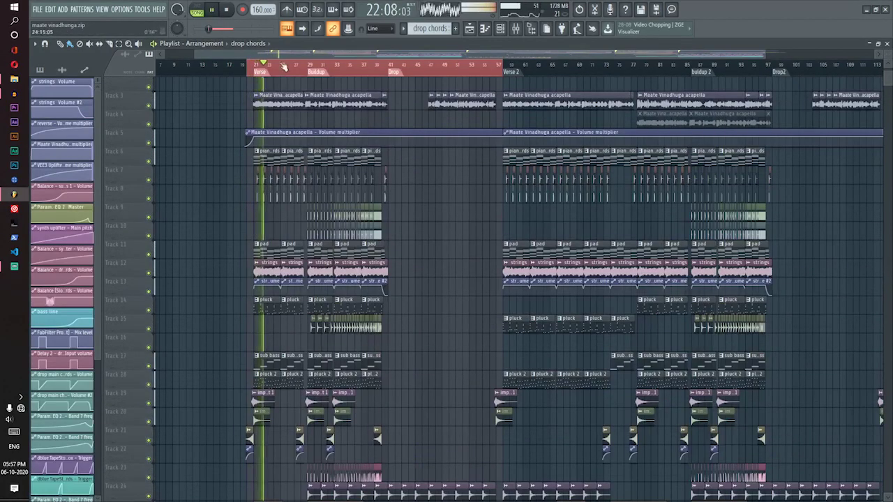
pyautogui.scroll(2, 243, 72)
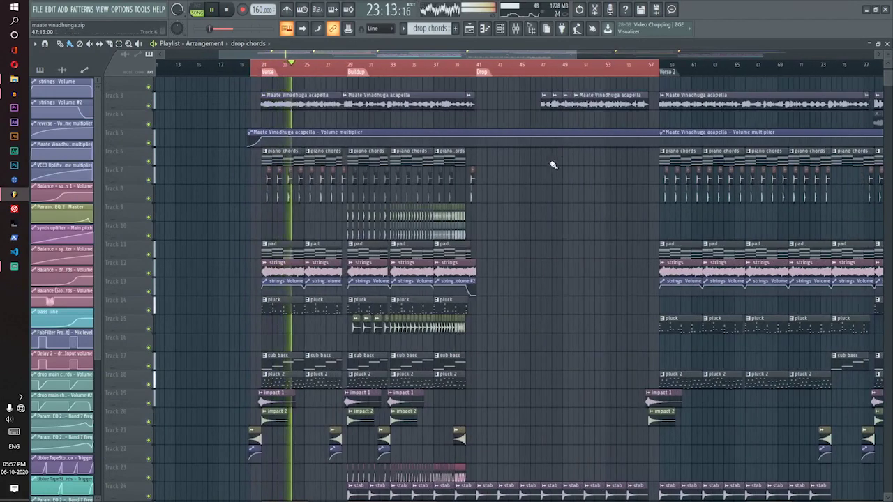
pyautogui.scroll(-4, 548, 166)
pyautogui.scroll(-20, 547, 165)
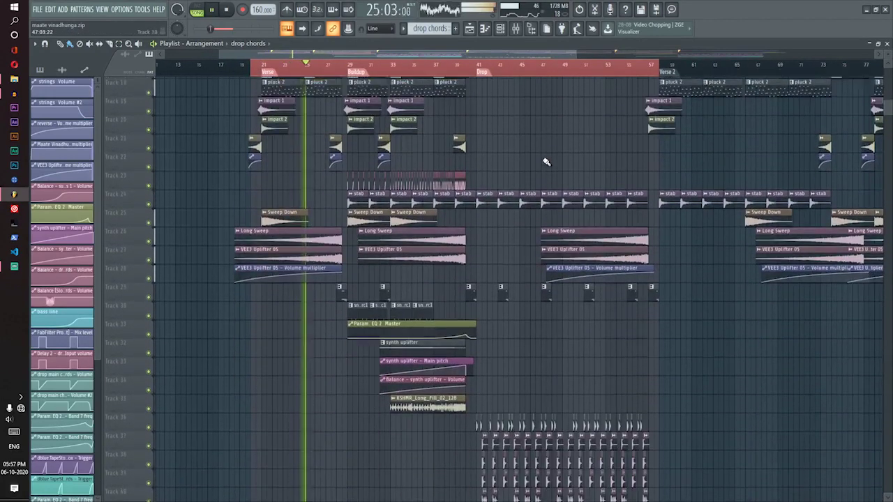
pyautogui.scroll(-20, 546, 161)
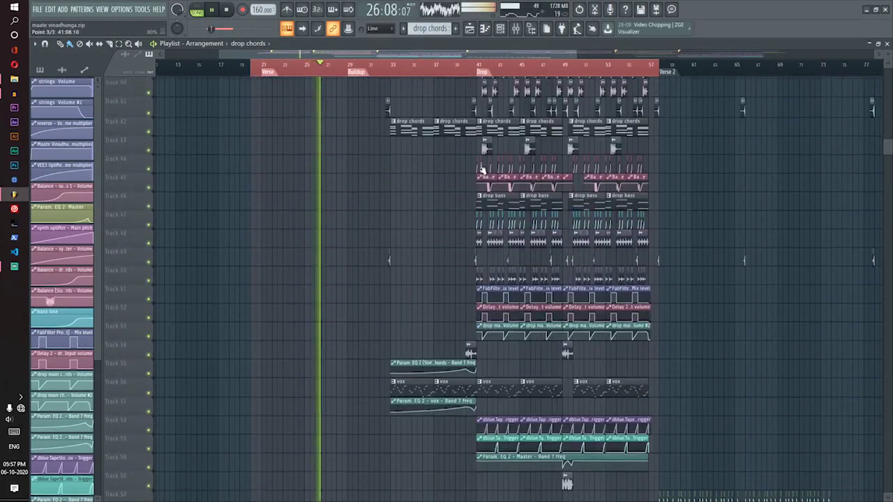
pyautogui.scroll(20, 438, 170)
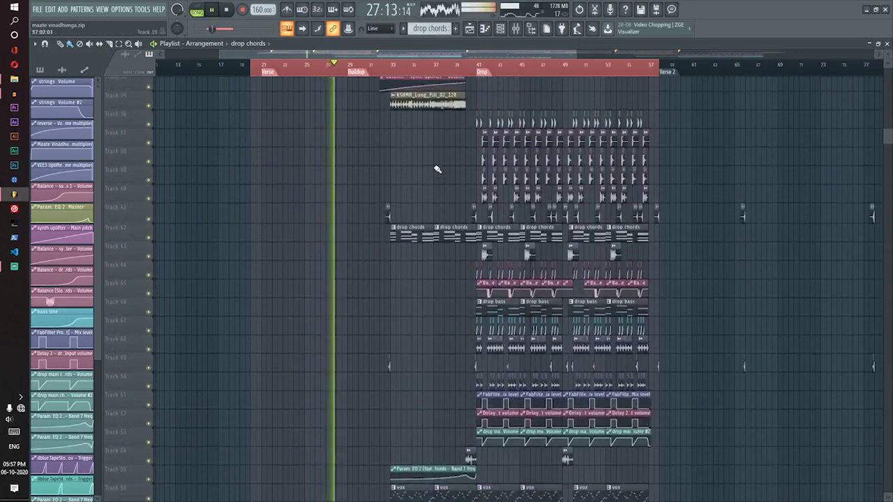
pyautogui.scroll(4, 479, 165)
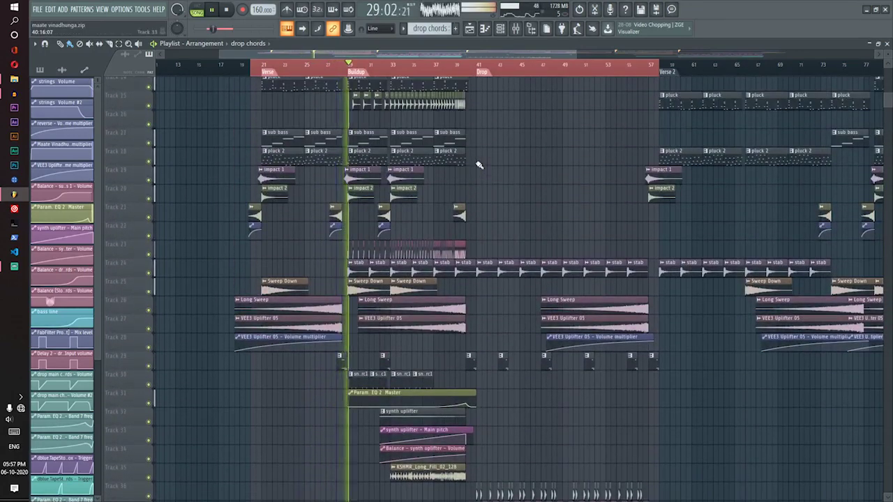
# Step: Follow the buildup playback, examining its instrument, riser and automation tracks down to the drop chord and vox layers
pyautogui.scroll(13, 479, 165)
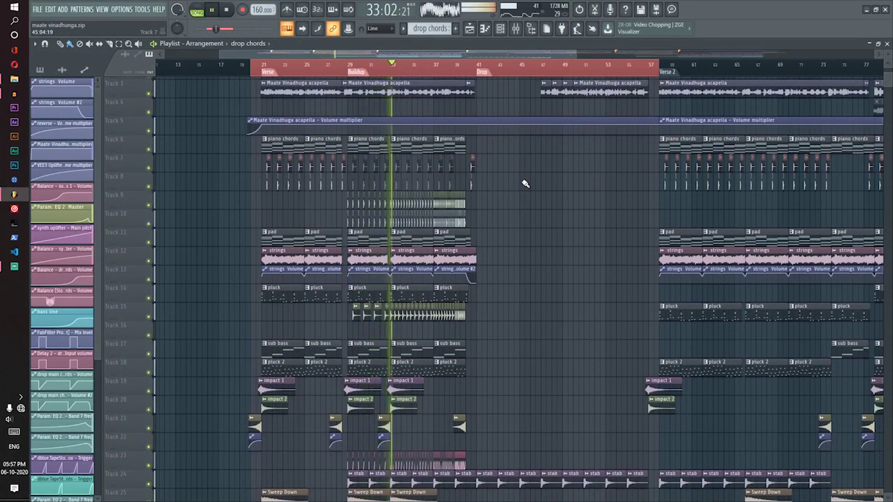
pyautogui.scroll(-5, 534, 182)
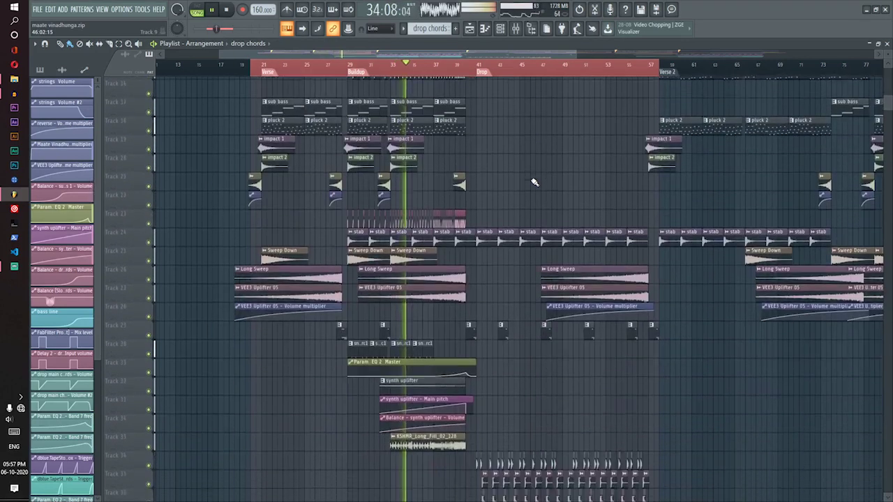
pyautogui.scroll(-2, 534, 182)
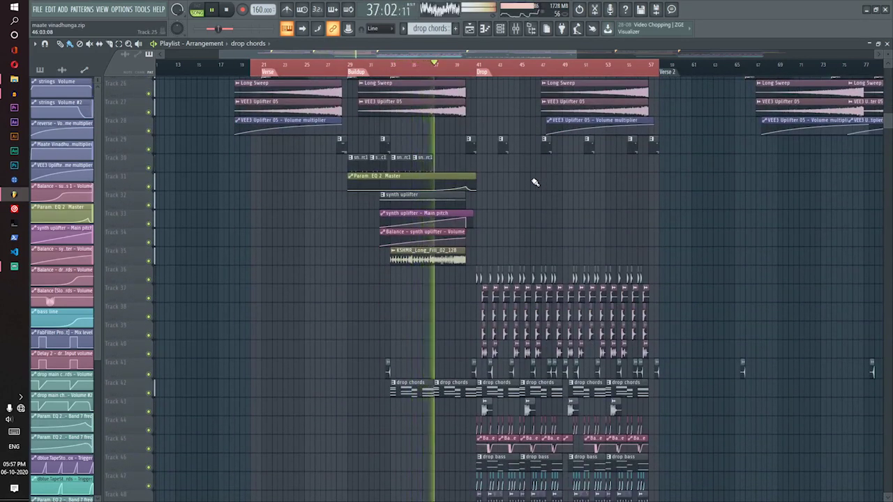
pyautogui.scroll(-20, 531, 183)
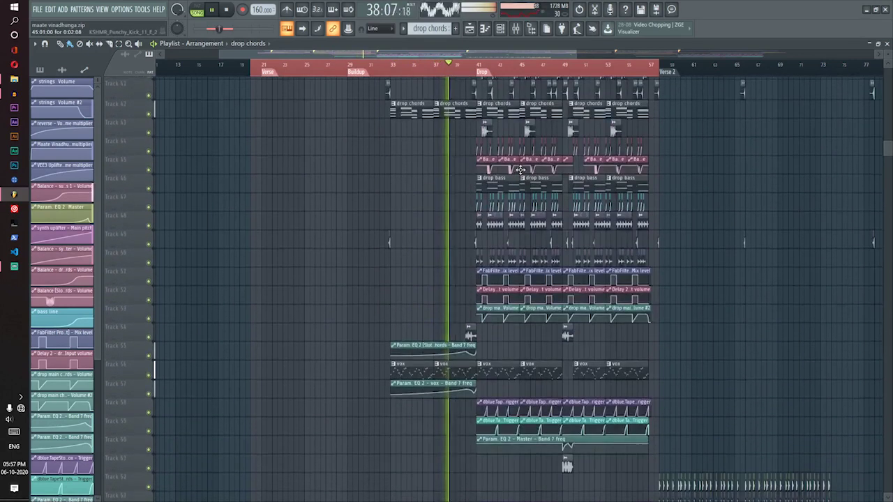
pyautogui.scroll(-8, 521, 169)
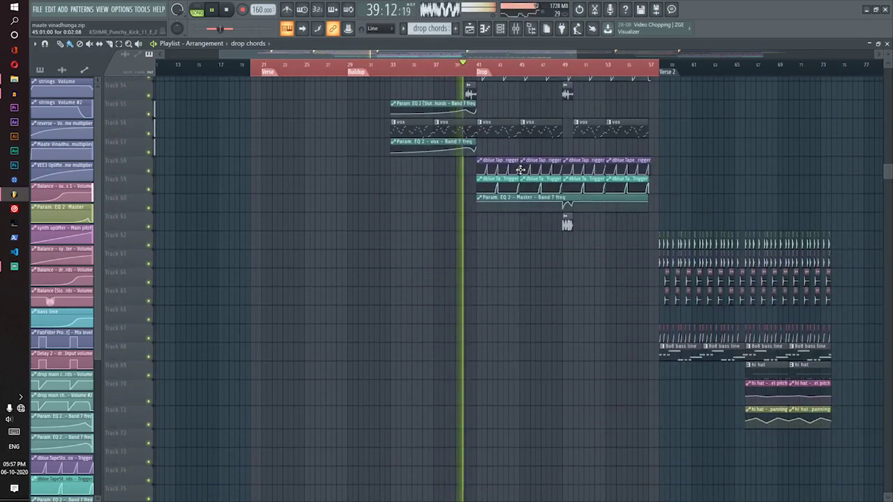
pyautogui.scroll(7, 520, 169)
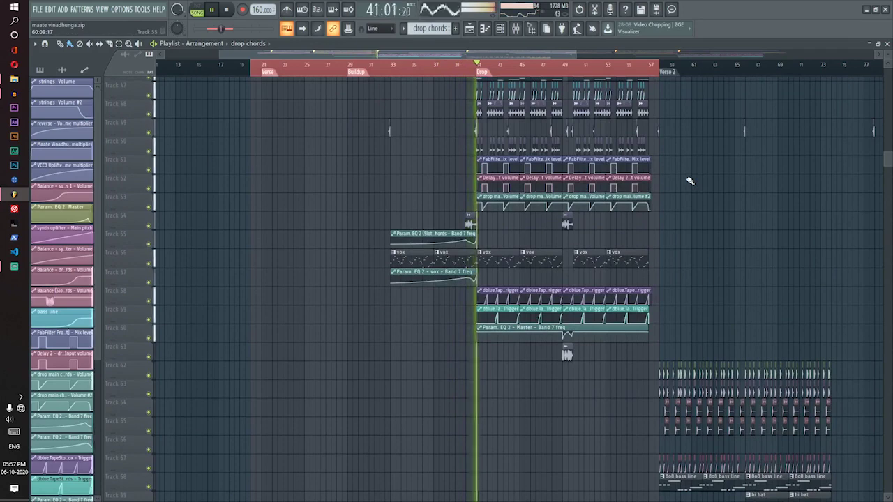
# Step: Examine the drop's drum, chord, bass, vox and effect tracks during playback, through to the transition into Verse 2
pyautogui.scroll(19, 690, 181)
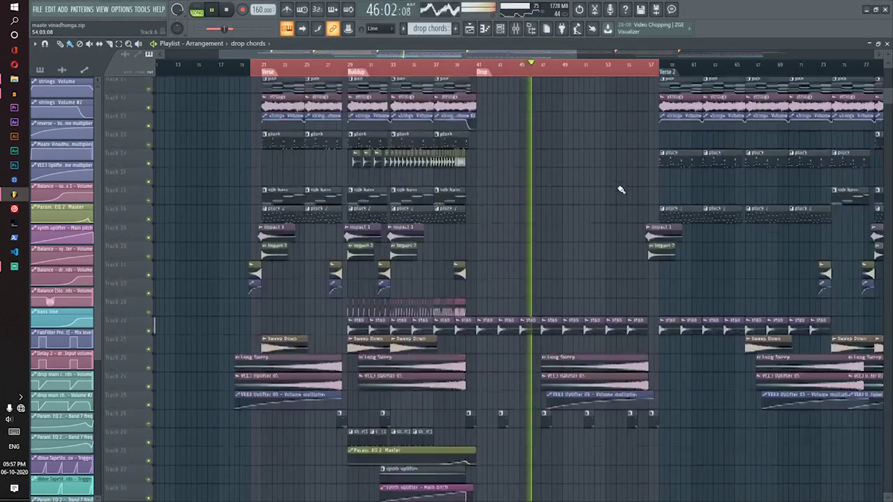
pyautogui.scroll(-5, 621, 189)
pyautogui.scroll(-7, 619, 187)
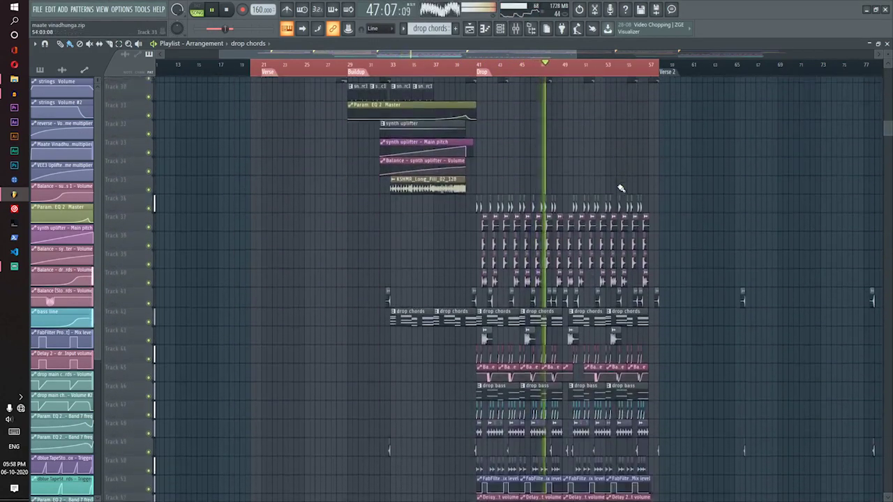
pyautogui.scroll(-12, 621, 187)
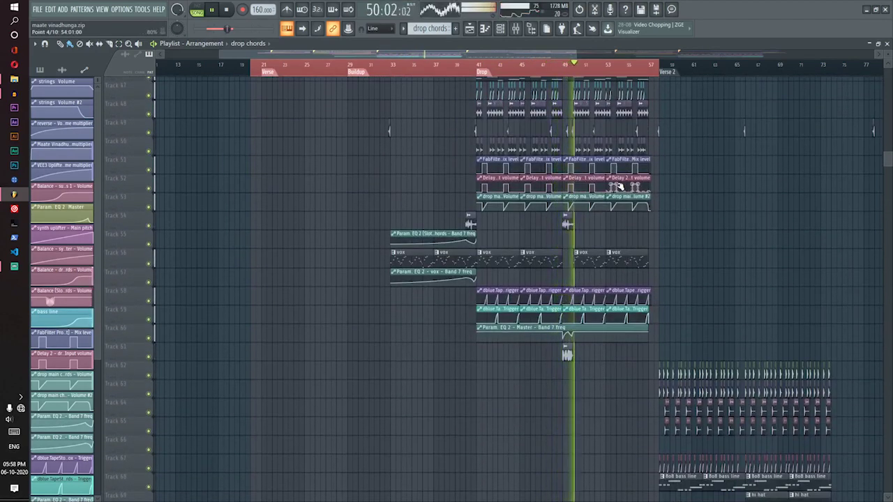
pyautogui.scroll(9, 677, 189)
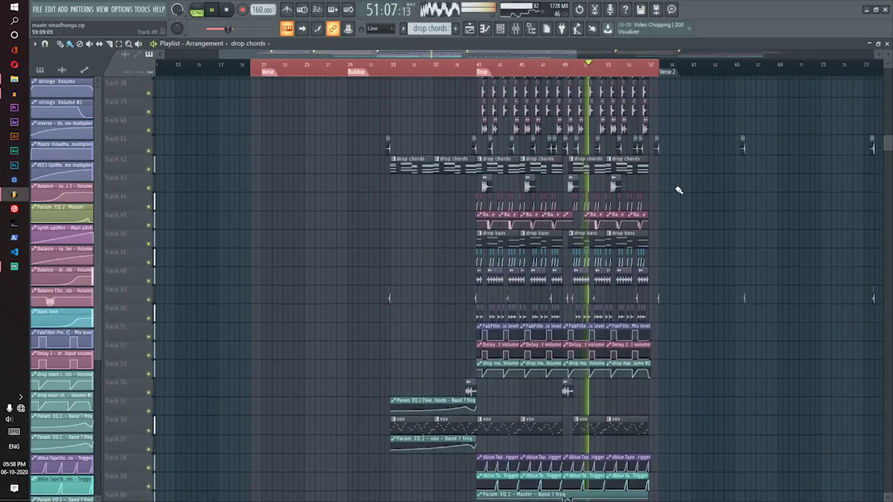
pyautogui.scroll(14, 677, 189)
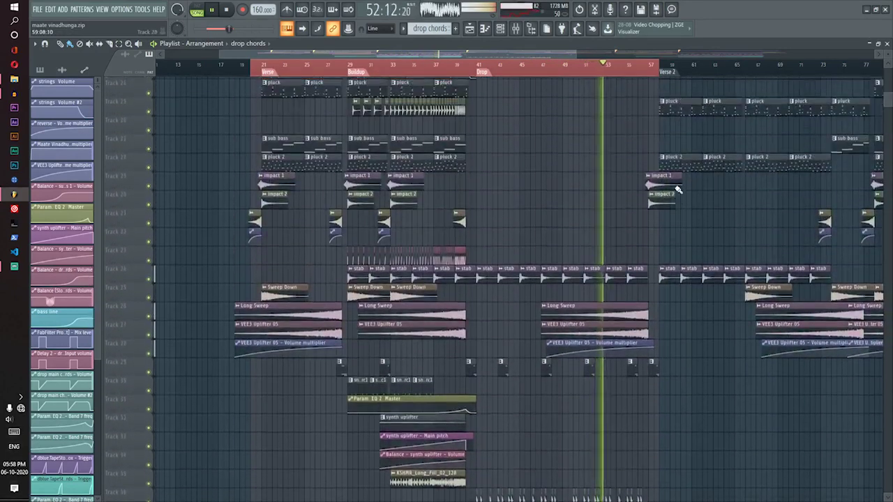
pyautogui.scroll(20, 677, 189)
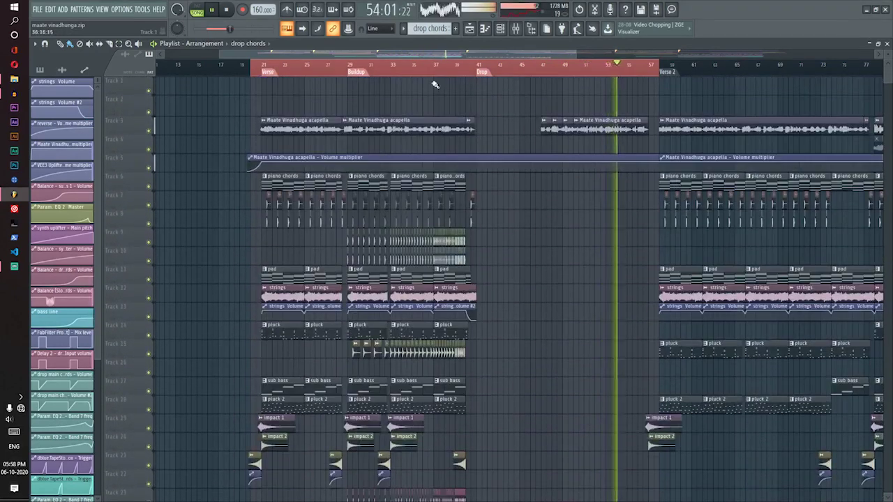
pyautogui.scroll(-3, 456, 76)
pyautogui.scroll(5, 512, 74)
pyautogui.scroll(-6, 535, 124)
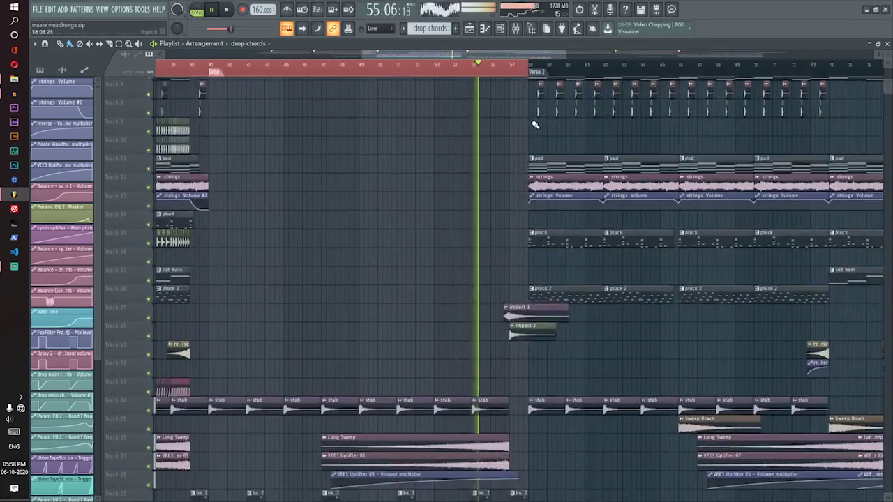
pyautogui.scroll(-9, 535, 124)
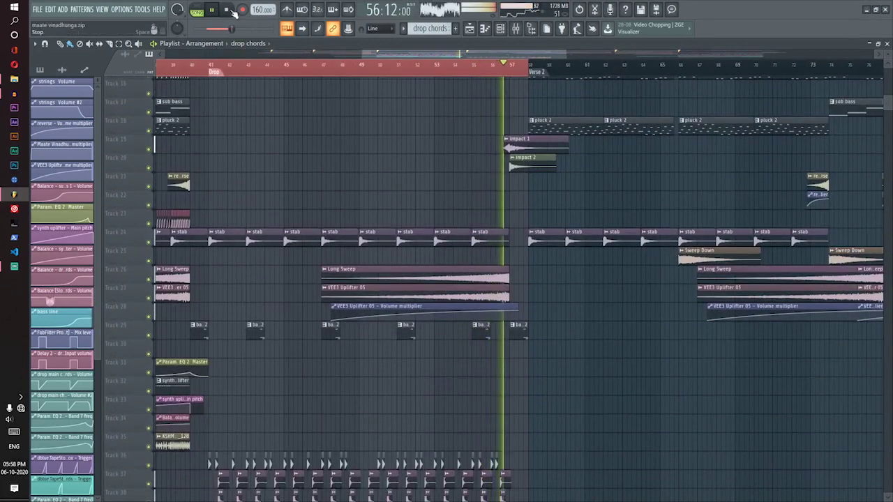